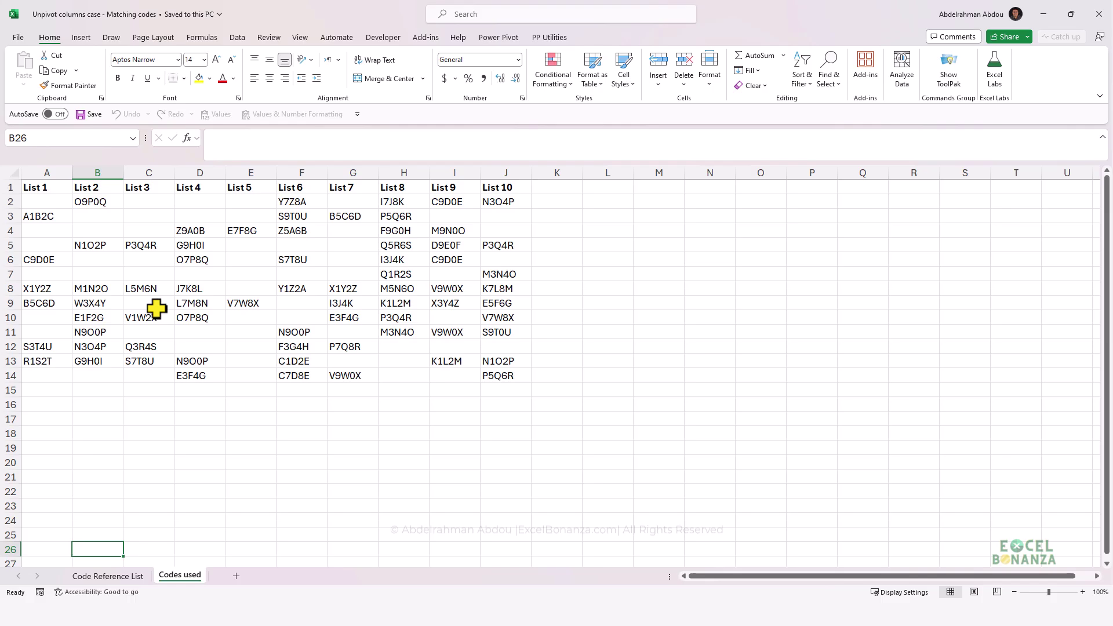
Compare the code lists in A2:J14 of the Codes used sheet with the codes on the Code Reference List sheet
click(58, 204)
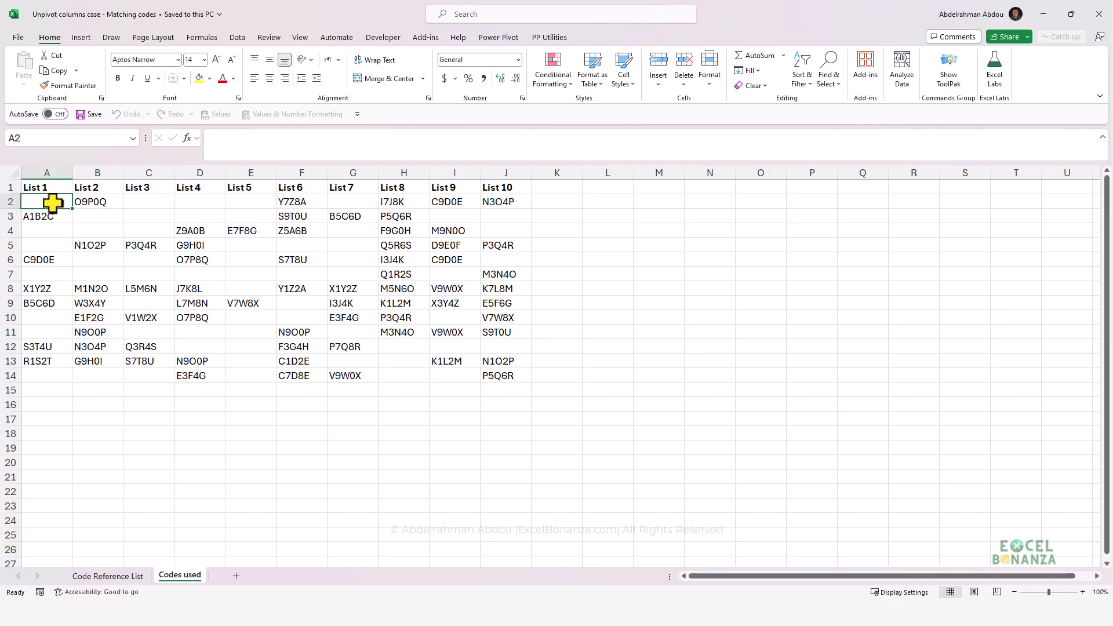
drag(53, 203, 504, 377)
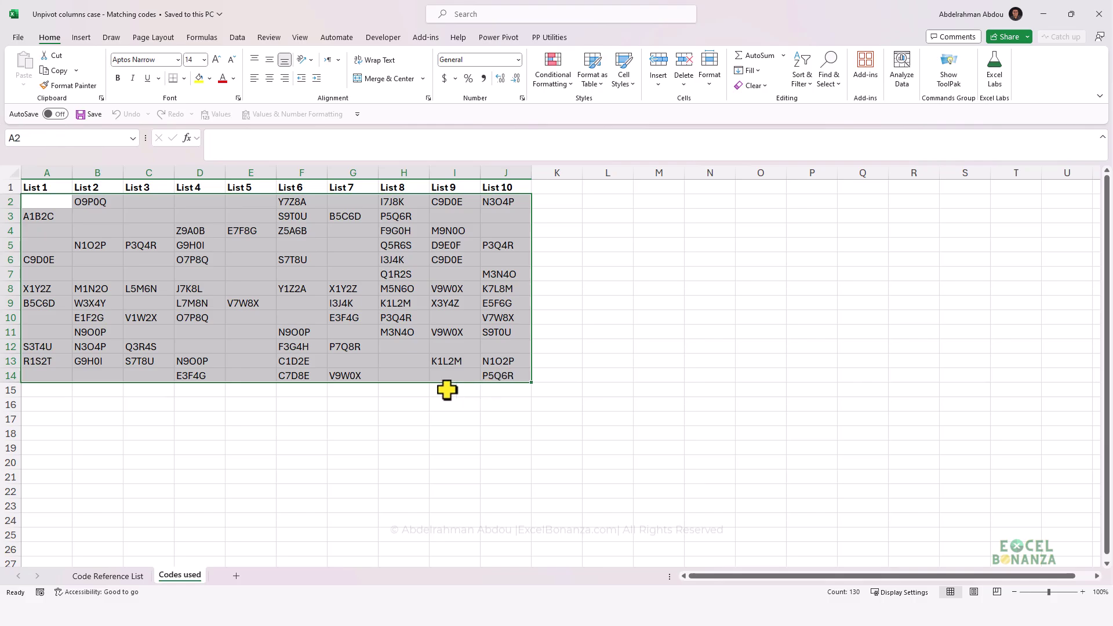
click(193, 332)
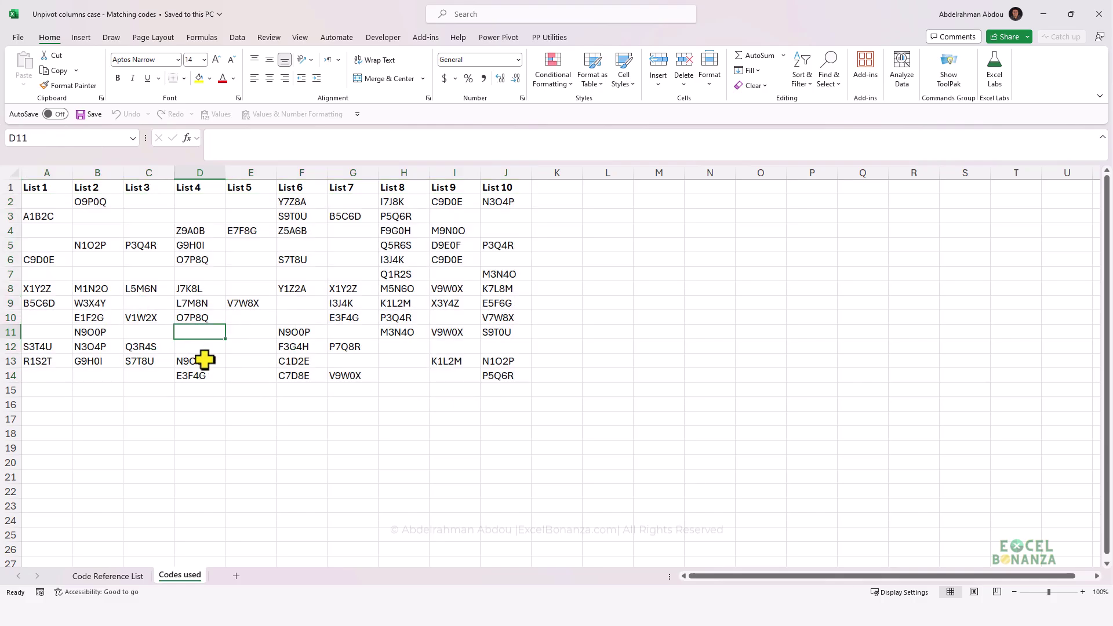
click(110, 575)
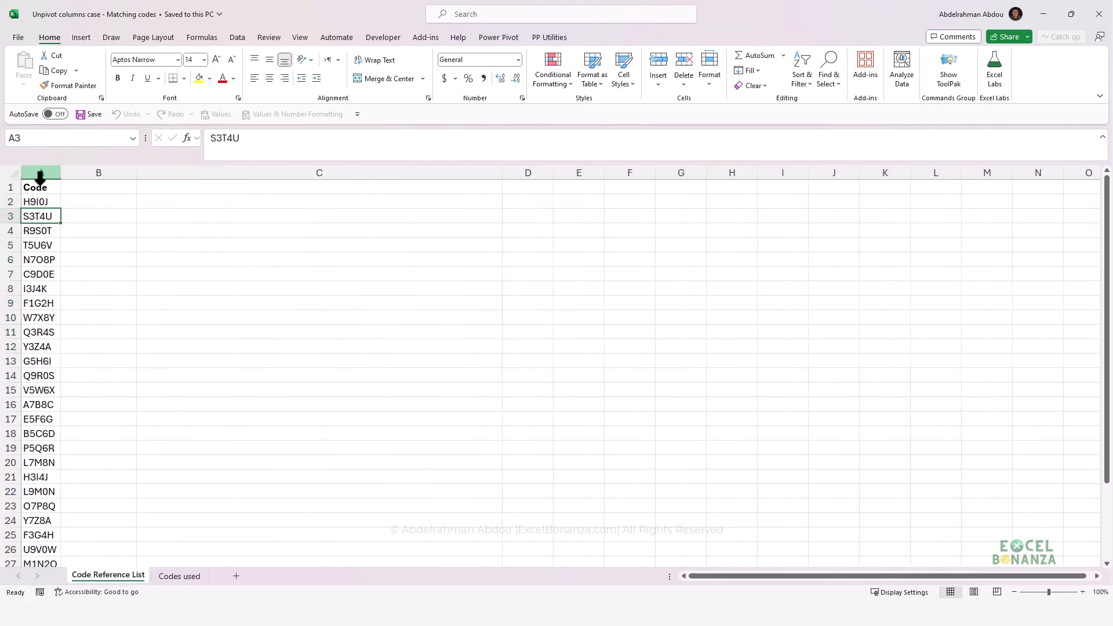
click(168, 575)
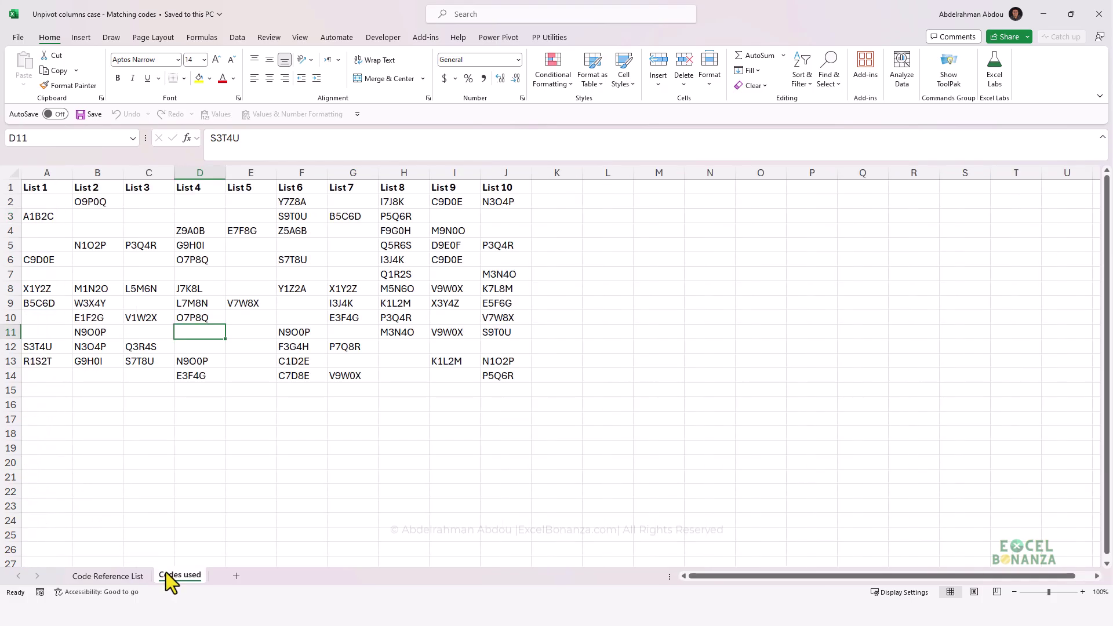
drag(46, 201, 510, 379)
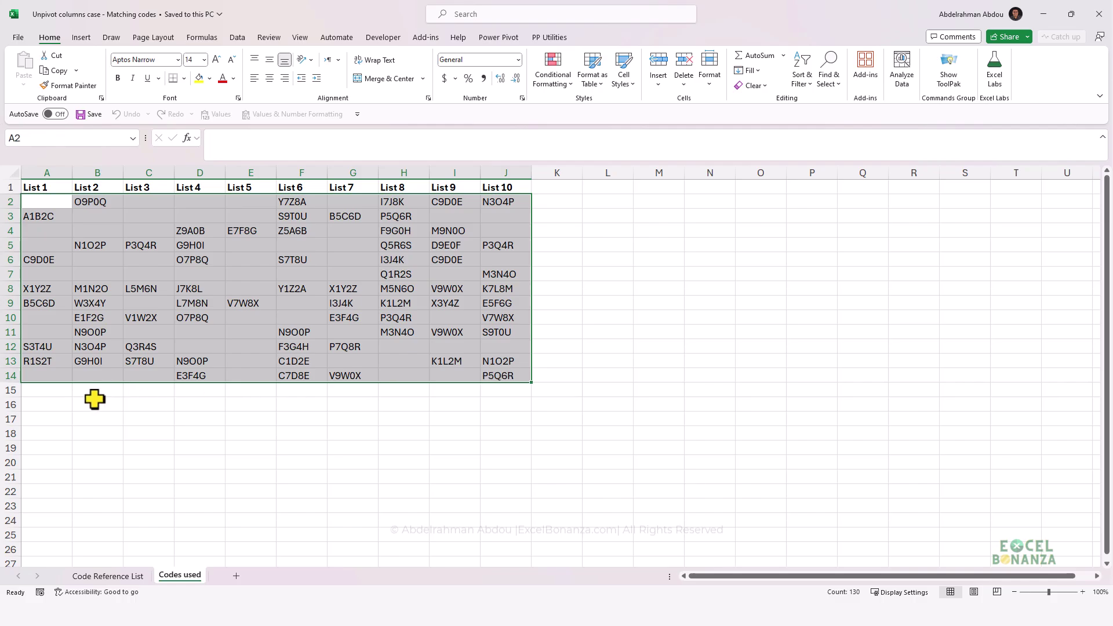
click(93, 405)
click(108, 576)
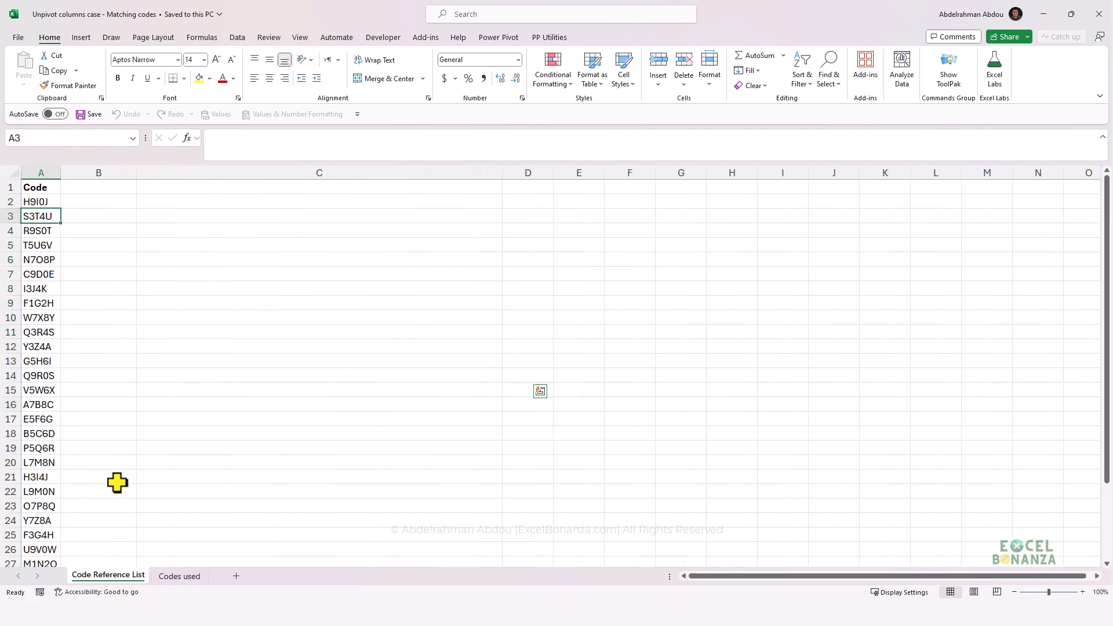
click(180, 576)
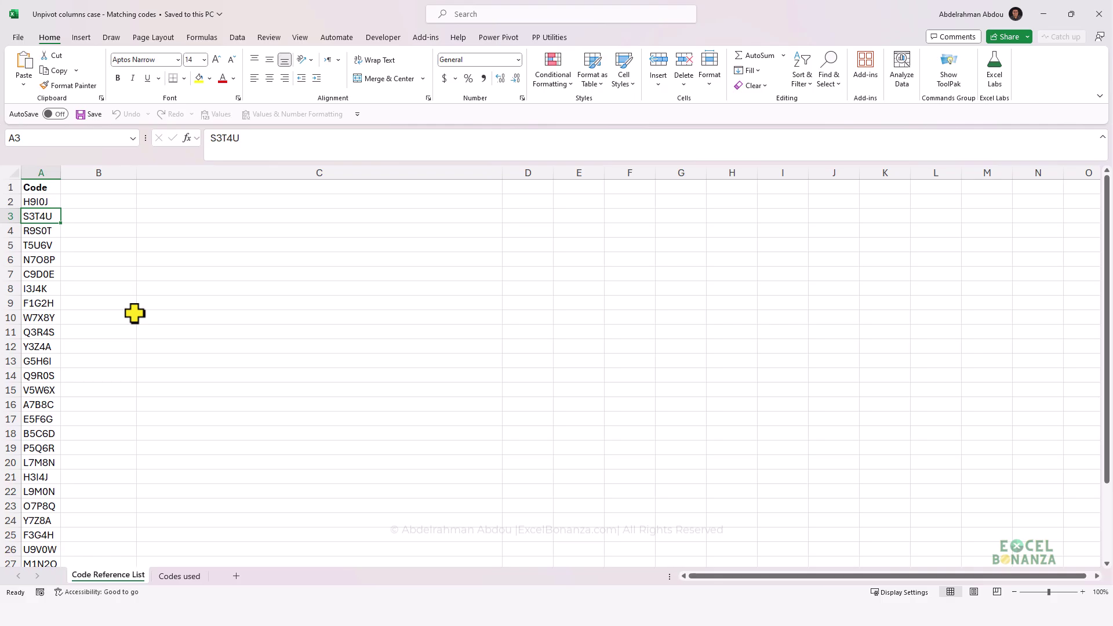
click(168, 576)
Load the Code column of the Code Reference List sheet, A1:A32 with headers, into Power Query as a table
click(121, 576)
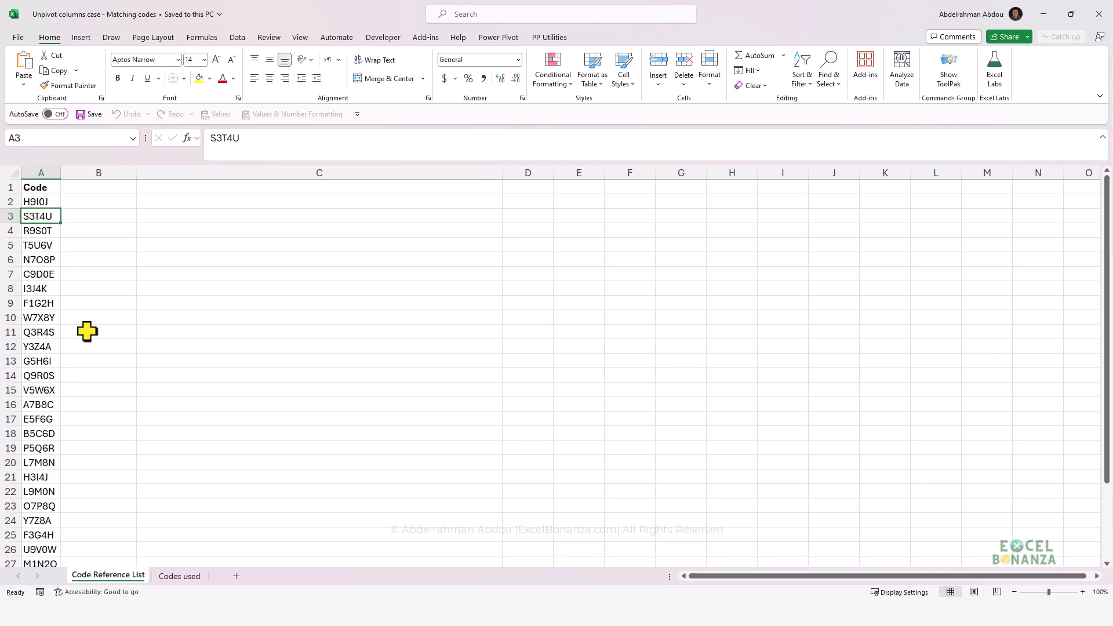
click(44, 231)
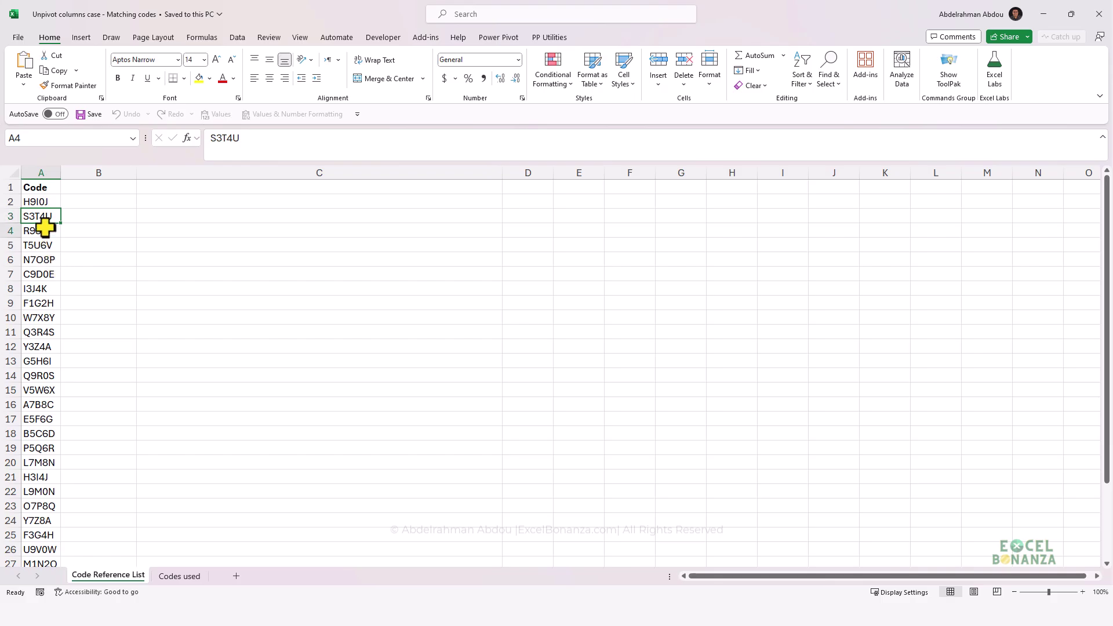
click(237, 37)
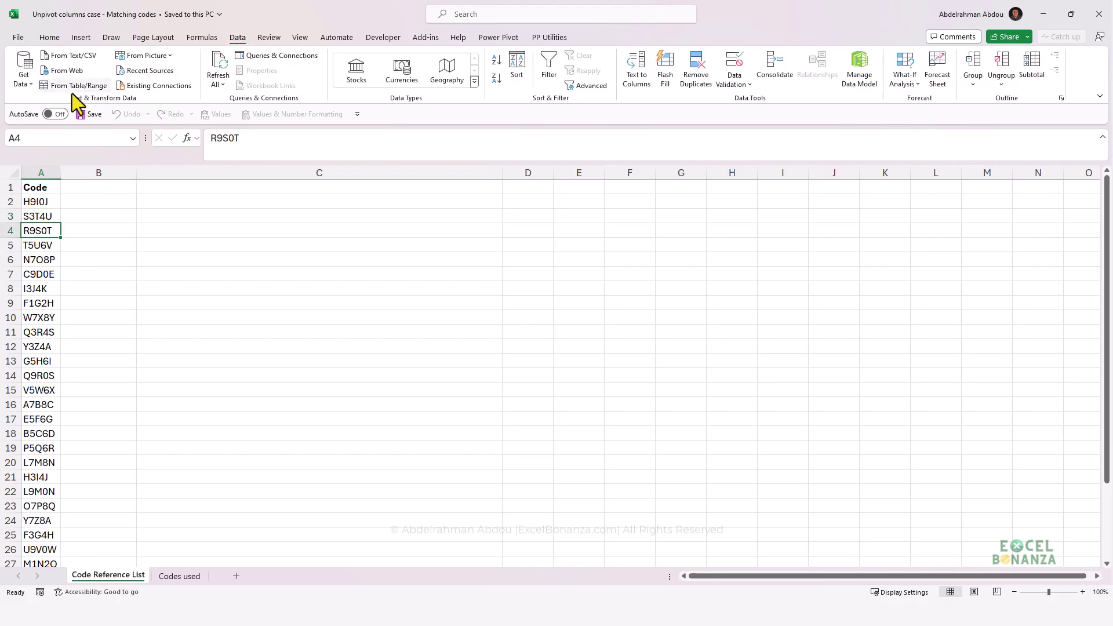
click(72, 87)
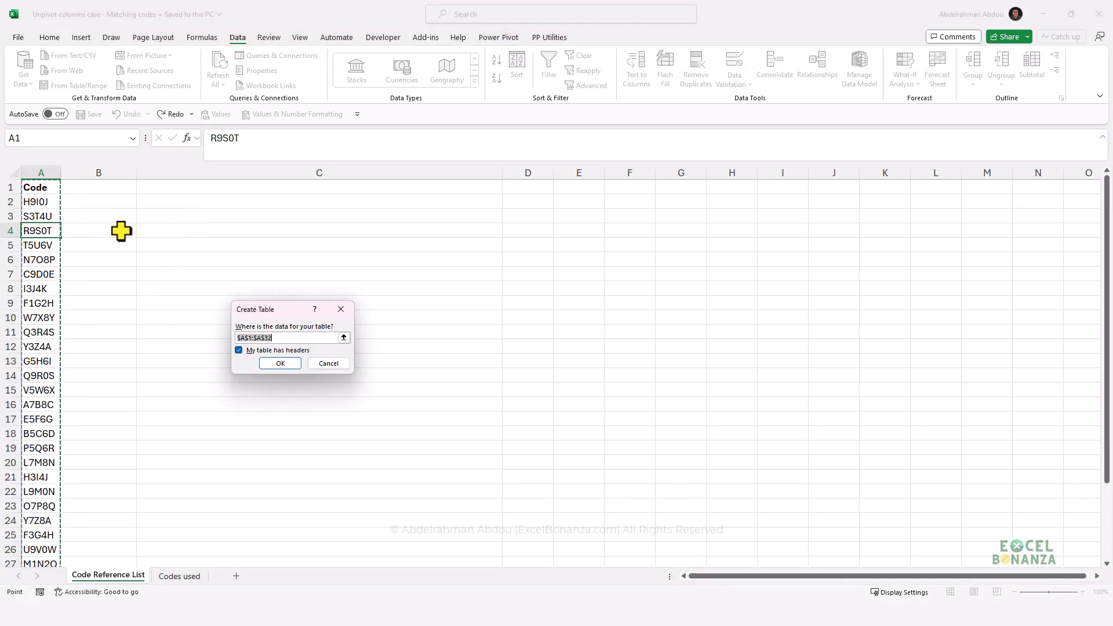
click(285, 365)
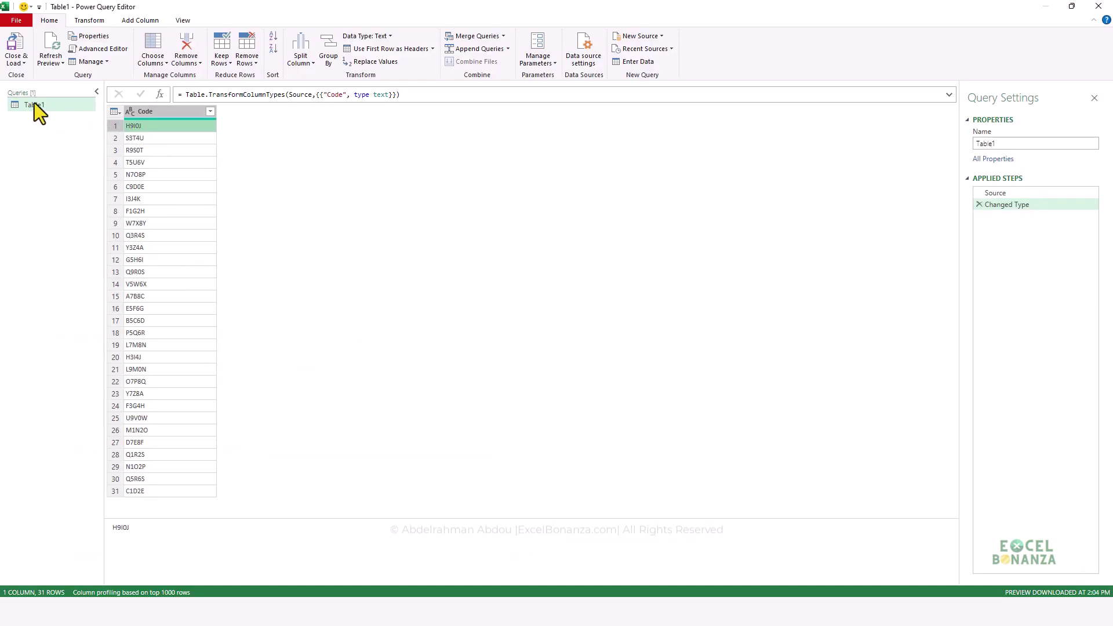
Rename the query of the code list as Reference codes
click(33, 104)
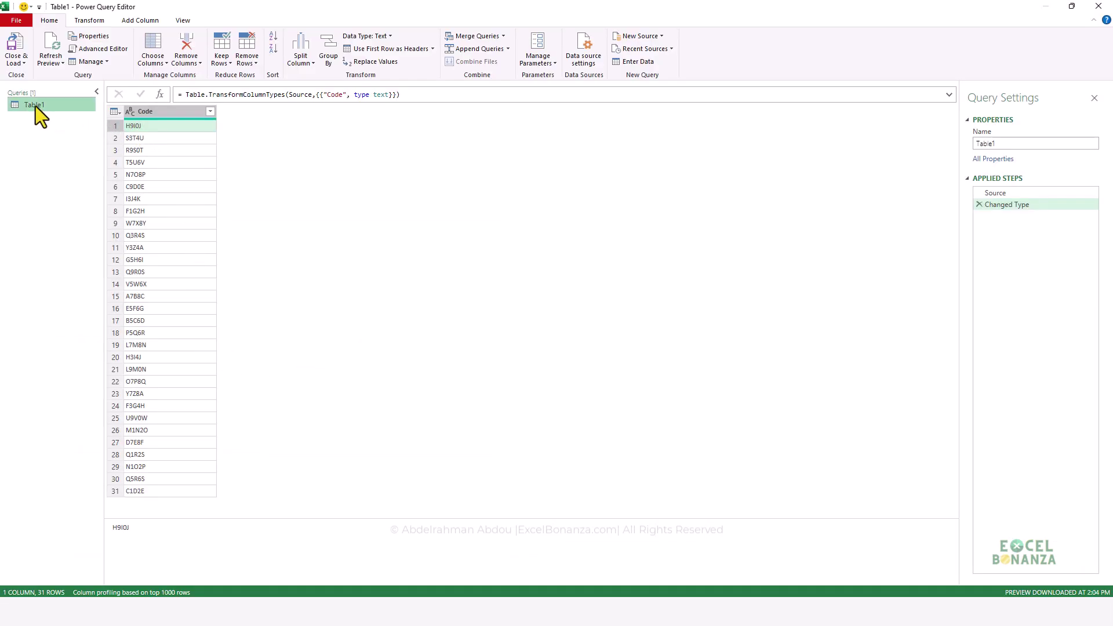
double_click(40, 106)
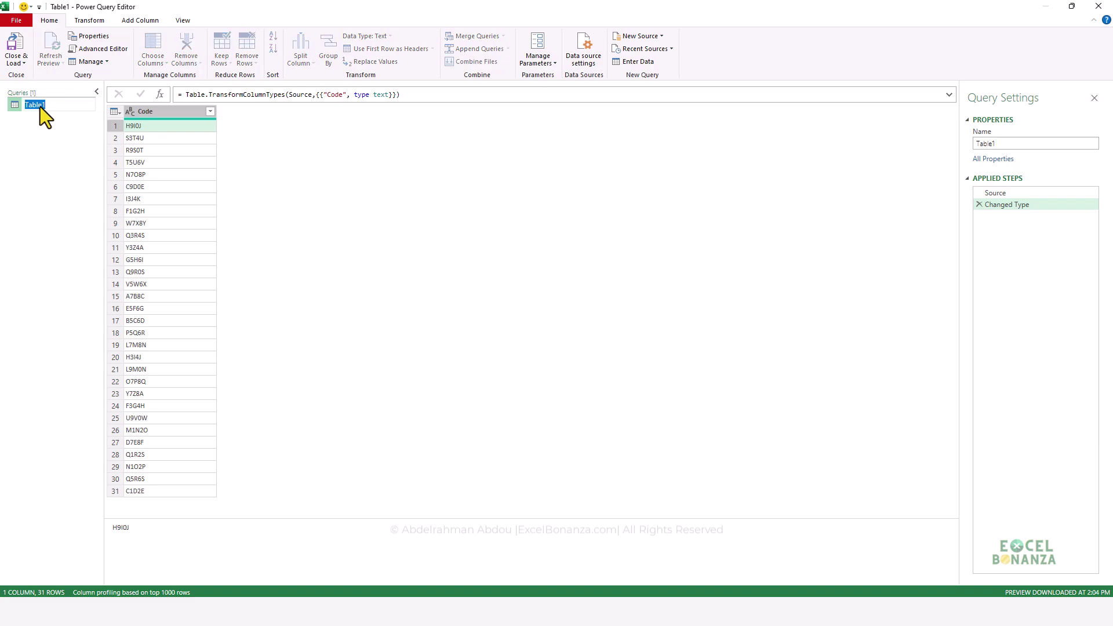
key(Caps_Lock)
text(Reference codes)
key(Return)
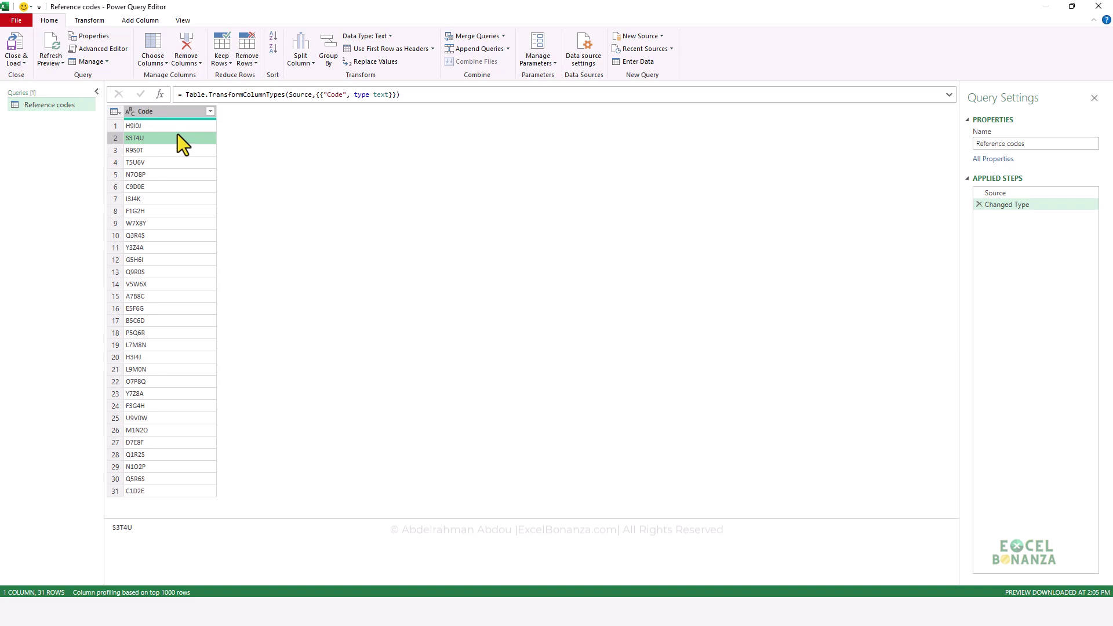
Close the Power Query editor and load the Reference codes query as a connection only
click(22, 62)
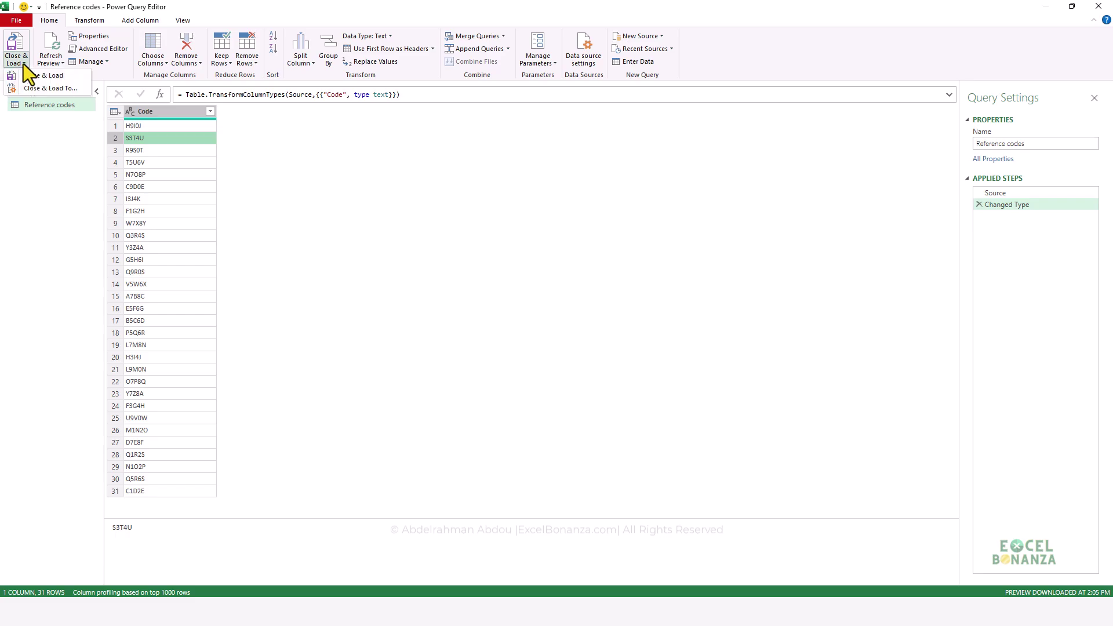
click(37, 89)
click(237, 308)
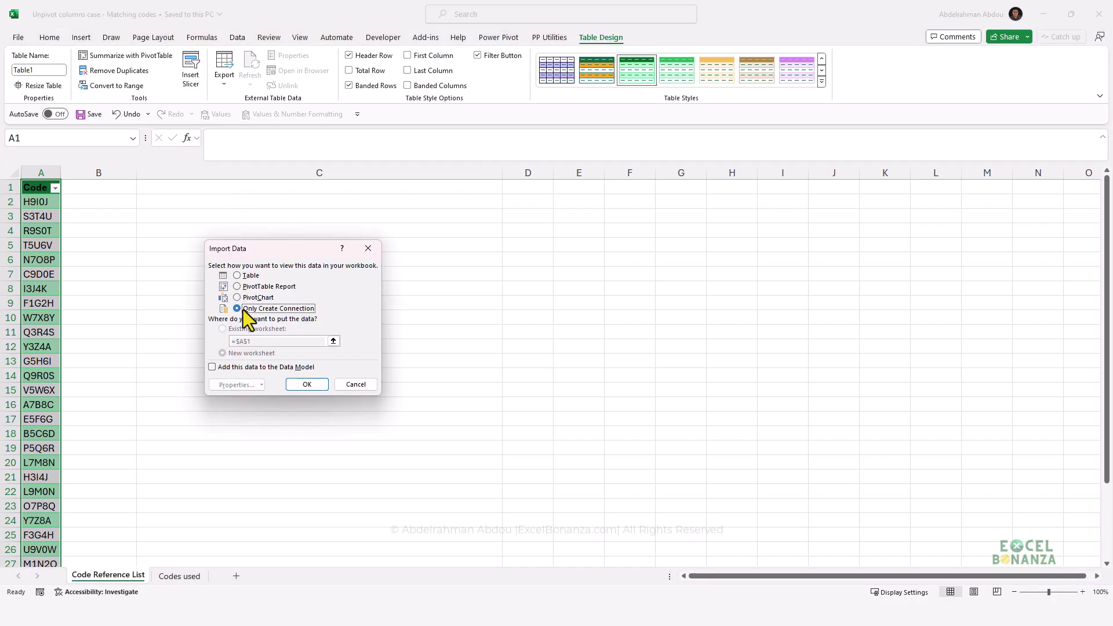
click(304, 385)
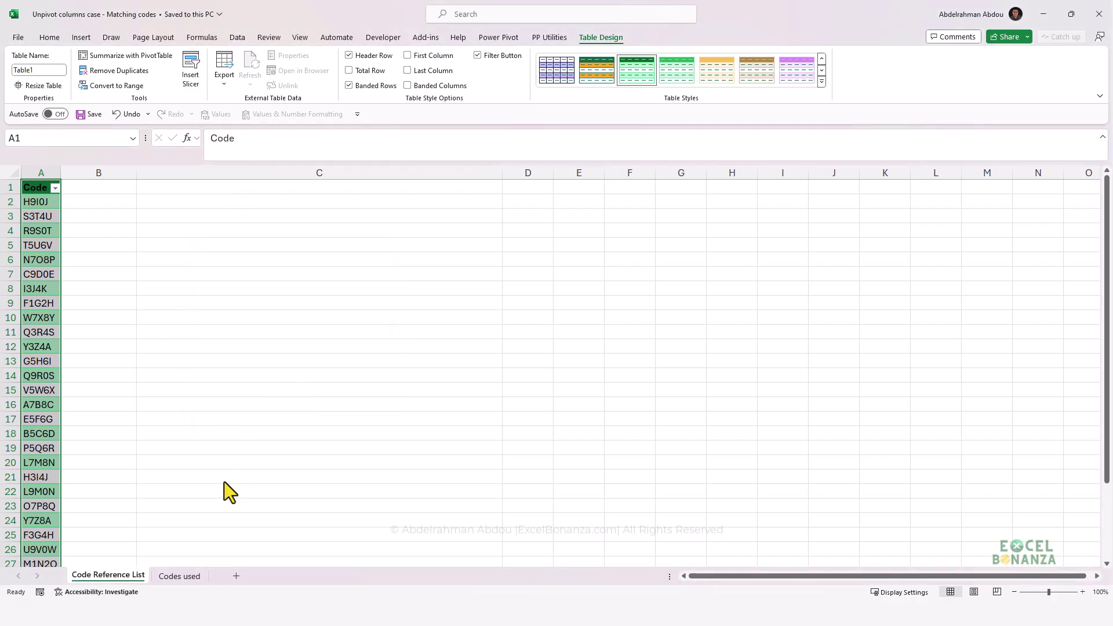
Load the ten lists on the Codes used sheet, A1:J14 with headers, into Power Query as a table
click(168, 576)
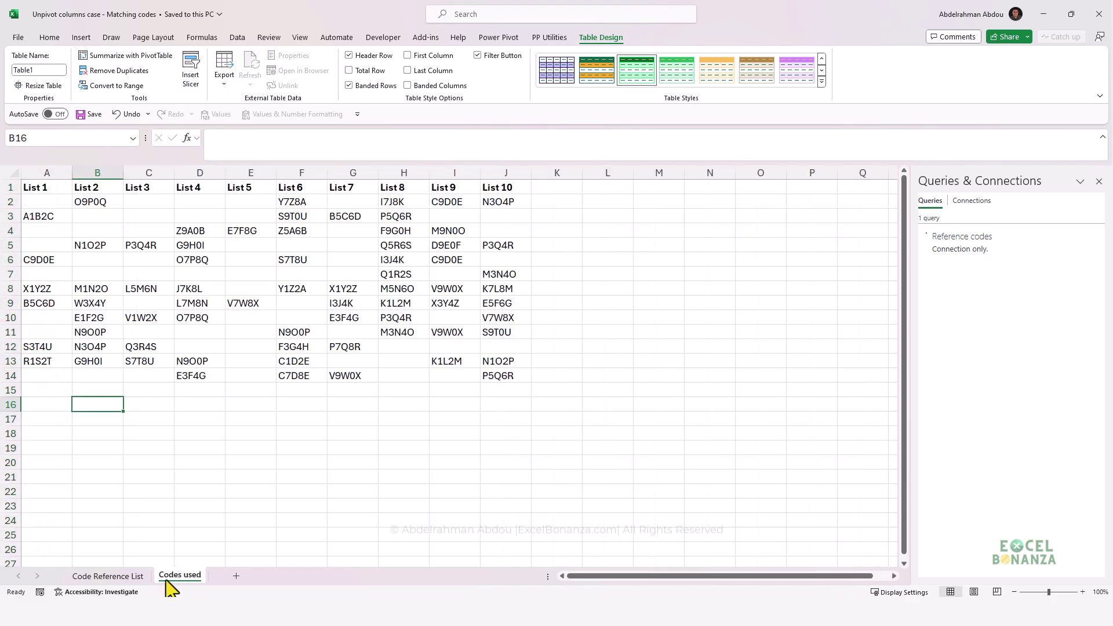
click(97, 247)
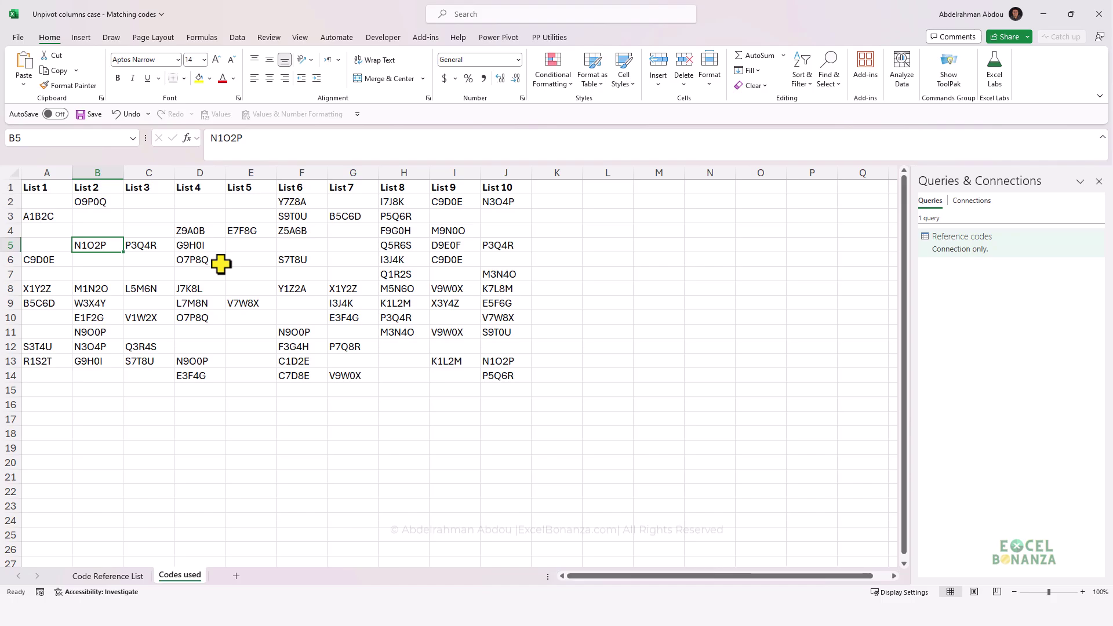
click(237, 38)
click(80, 85)
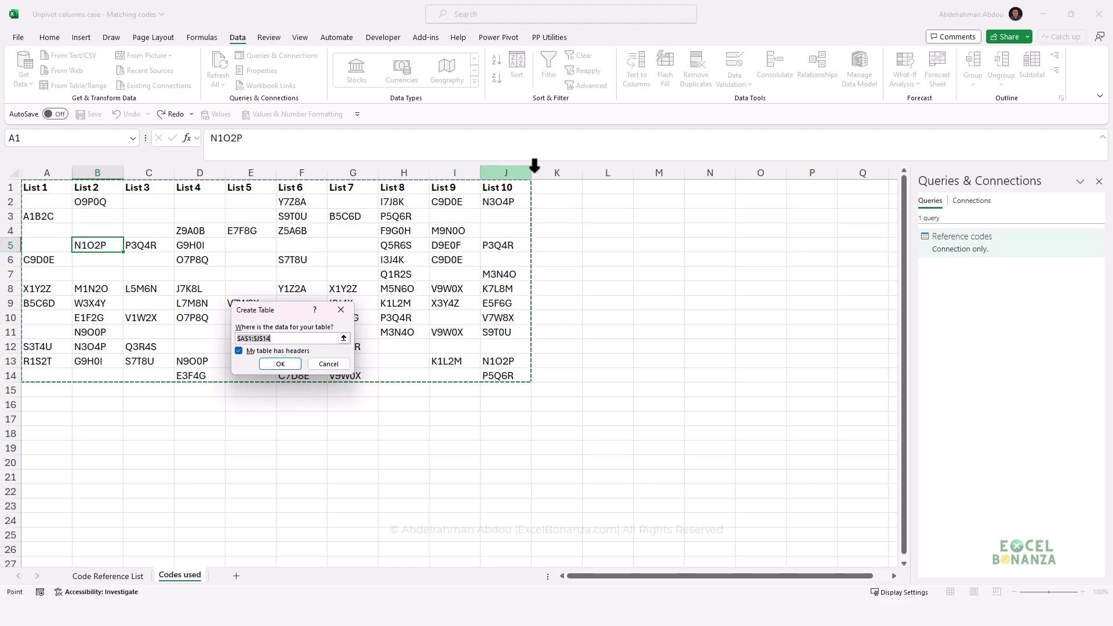
click(281, 364)
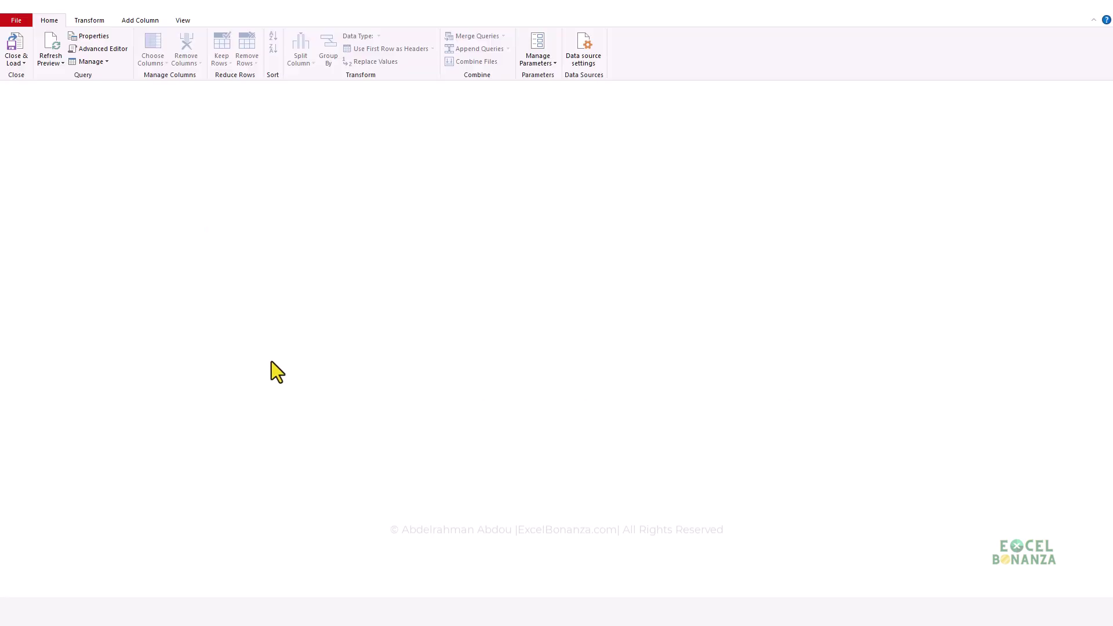
Rename the new query of the ten lists as Used codes
double_click(44, 121)
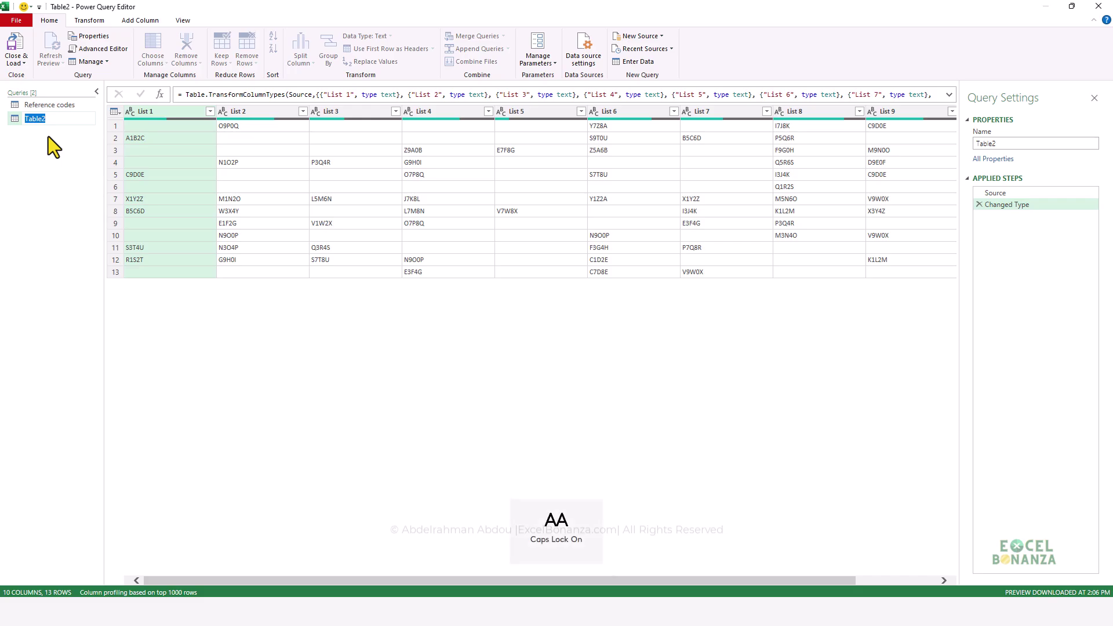
text(Used codes)
key(Return)
click(147, 138)
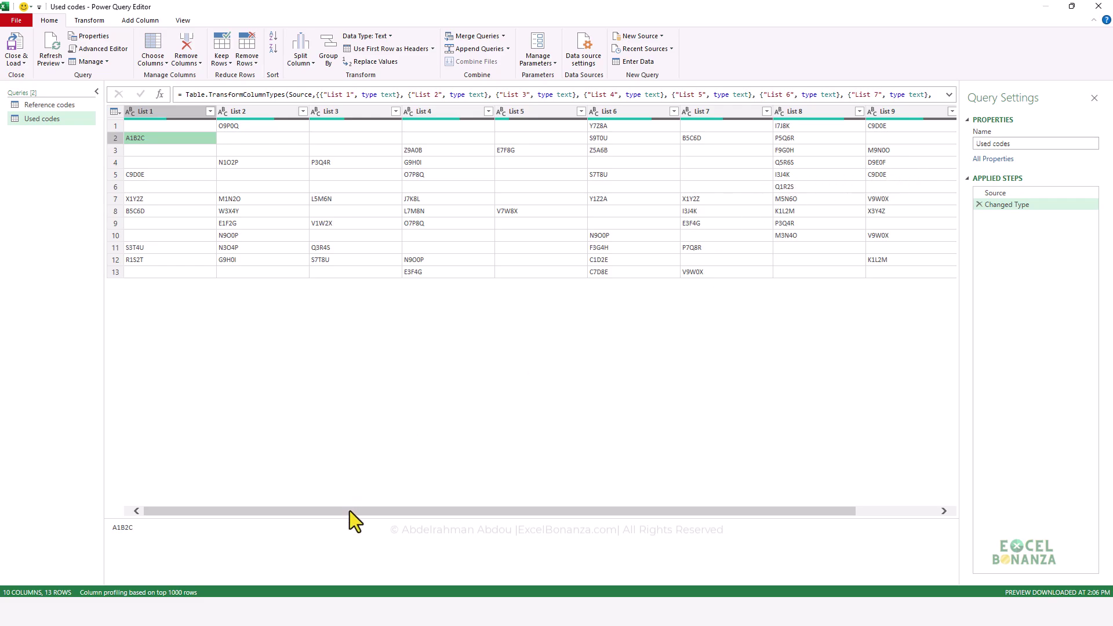
Unpivot all ten List columns of the Used codes query into attribute and value columns
click(174, 113)
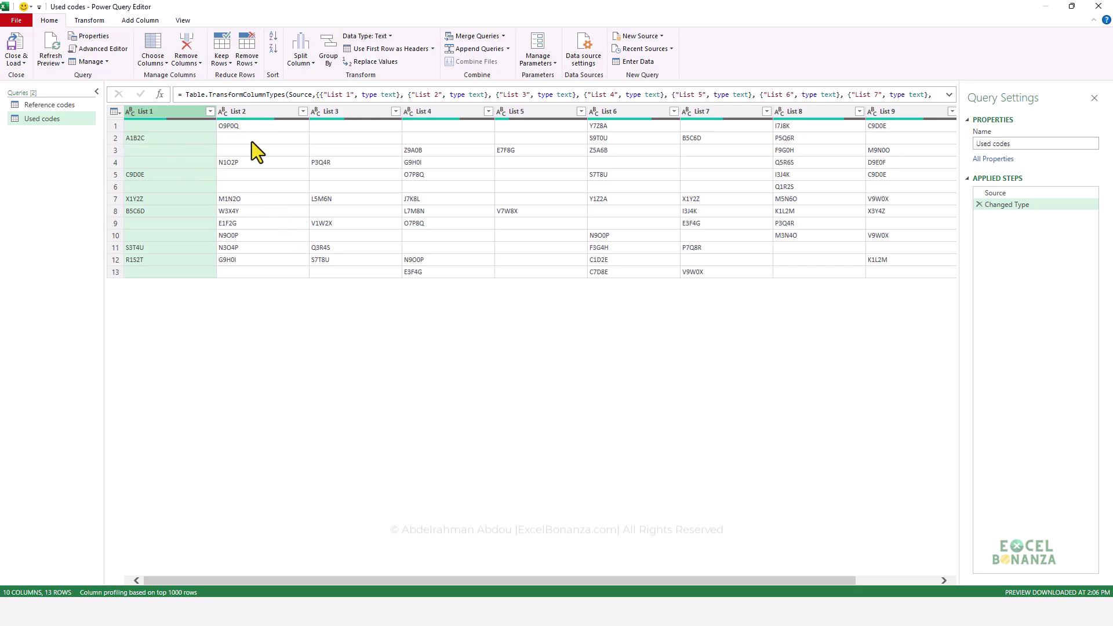
click(204, 165)
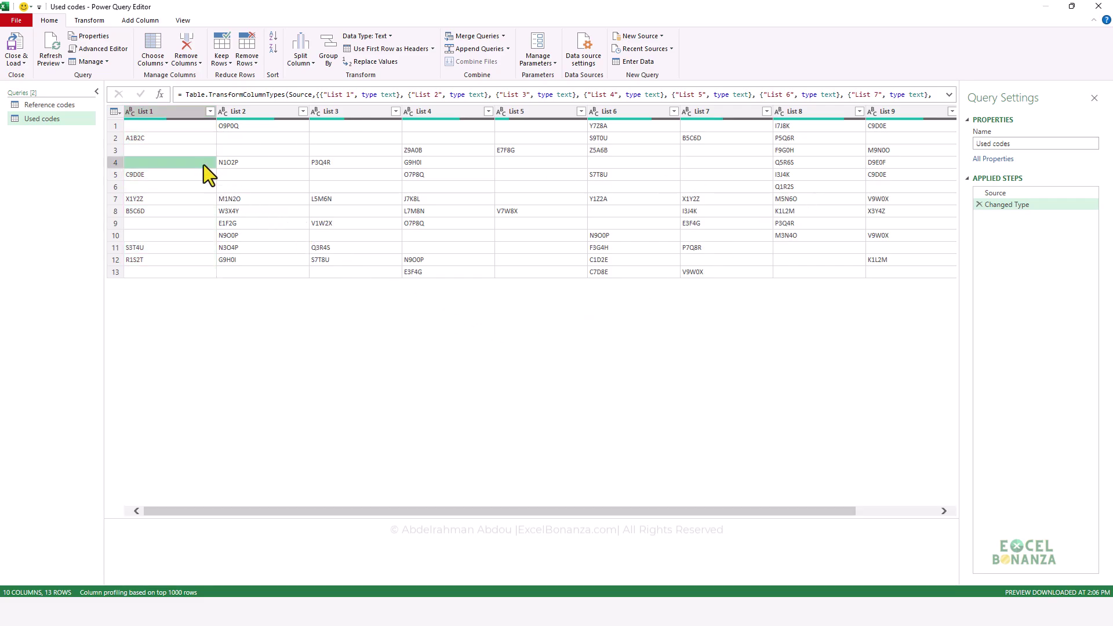
click(172, 130)
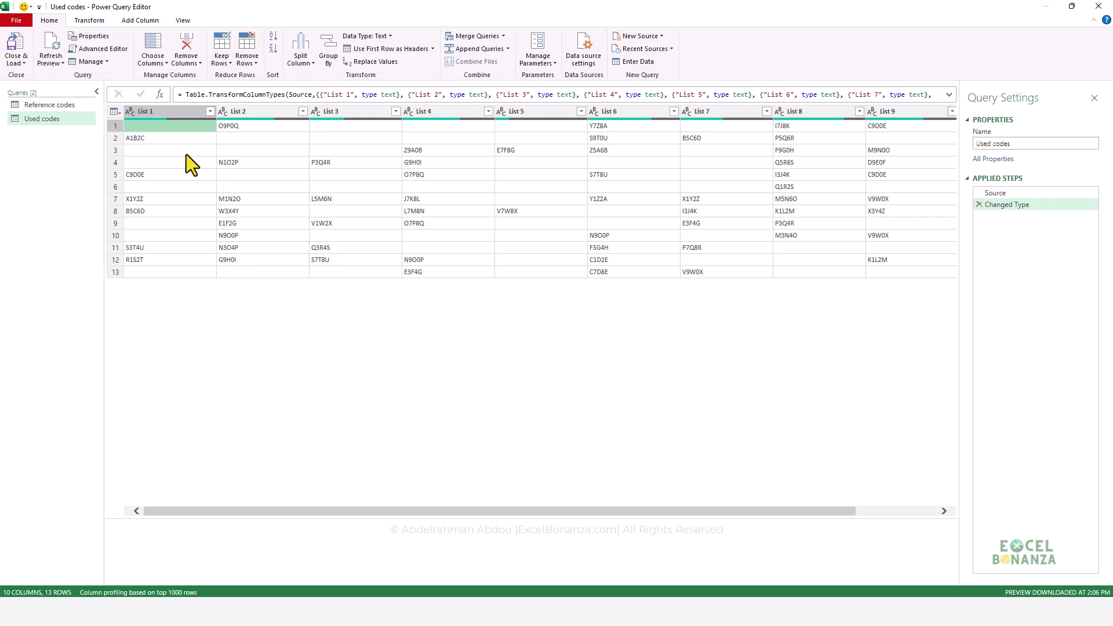
key(ctrl+a)
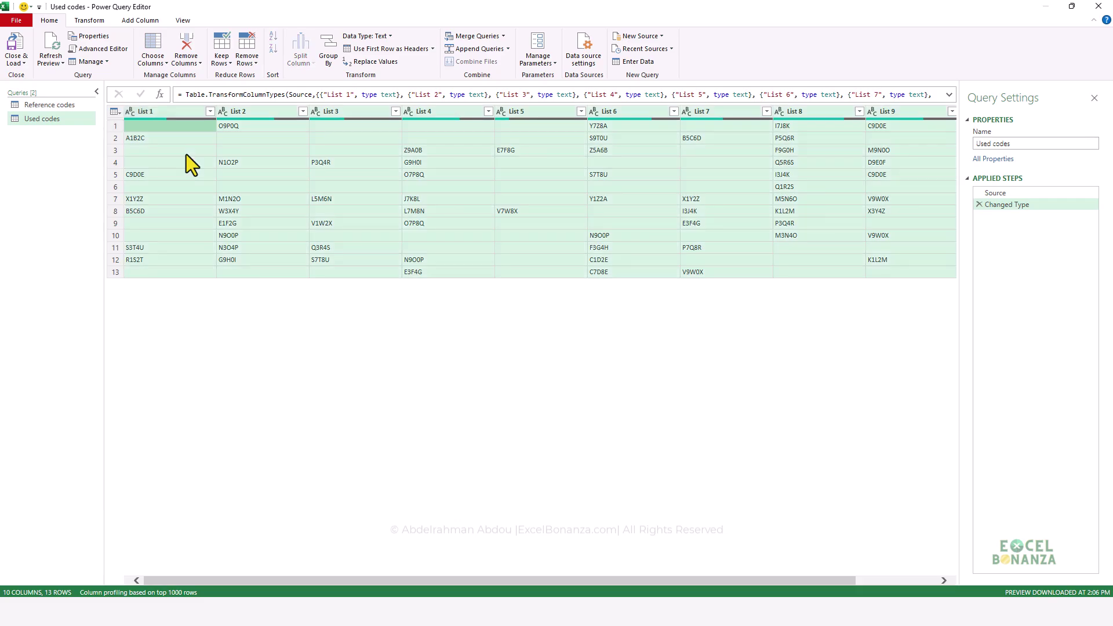
right_click(180, 113)
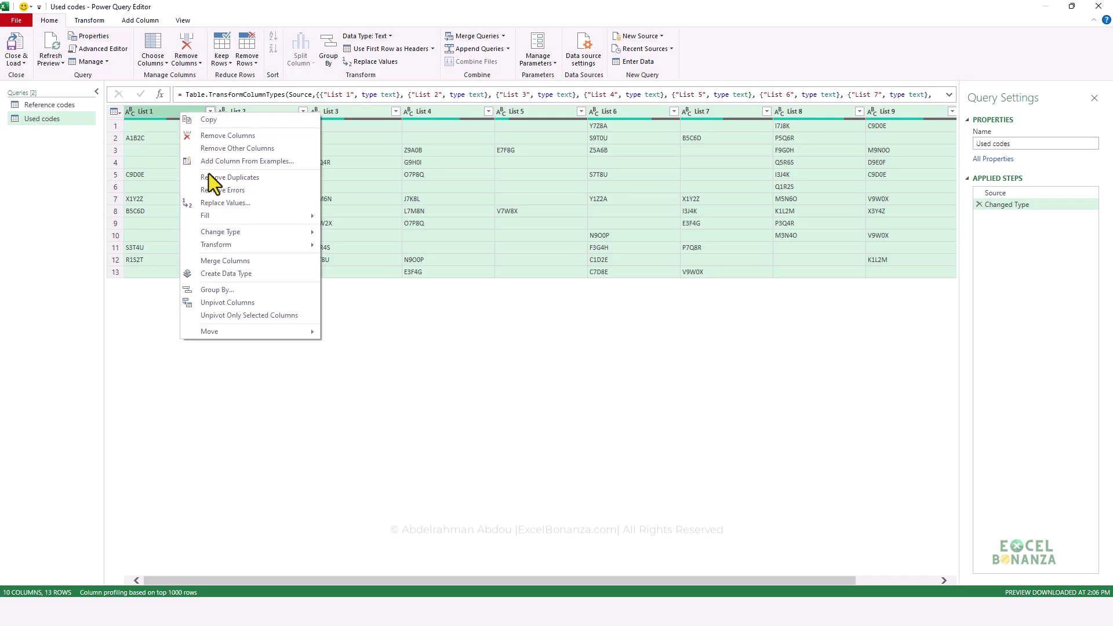
click(228, 302)
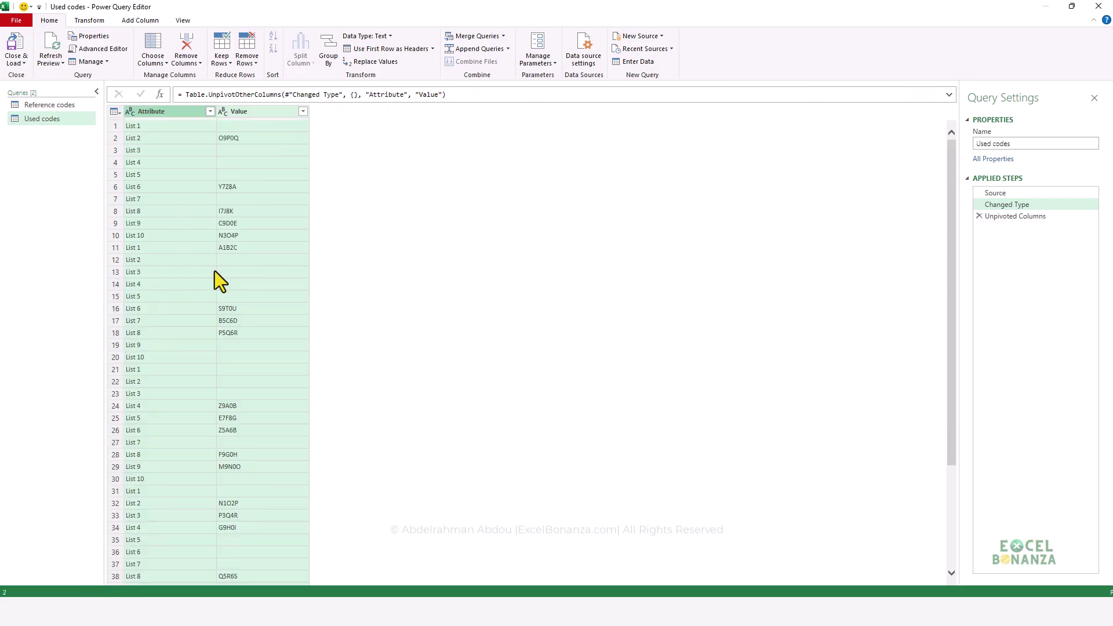
Remove the Attribute column from the Used codes query, keeping only the Value column
click(182, 174)
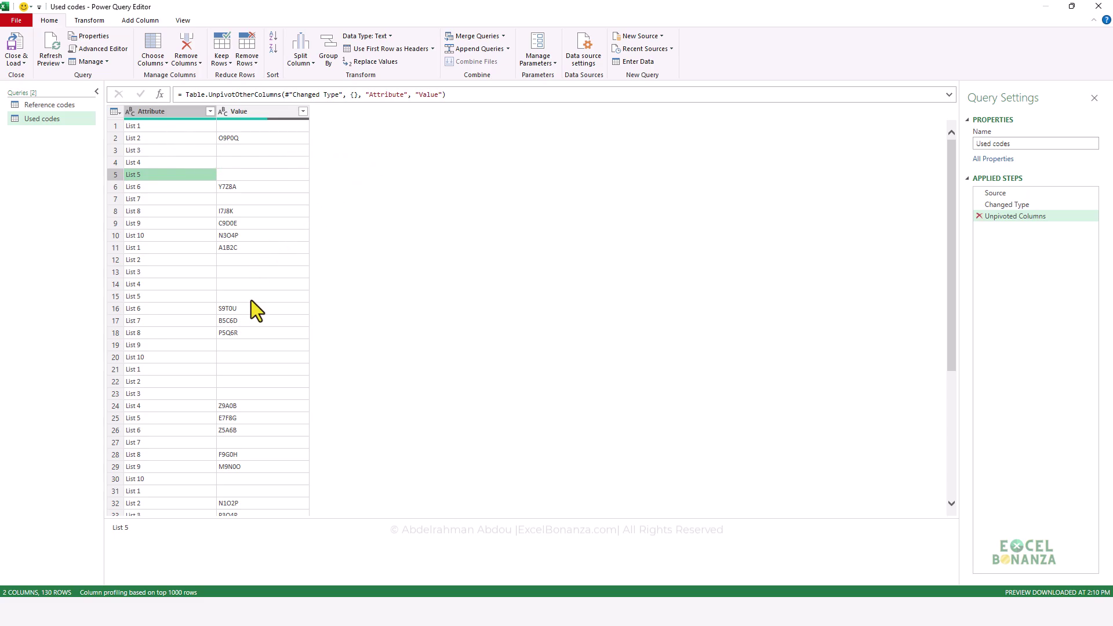
key(ctrl+space)
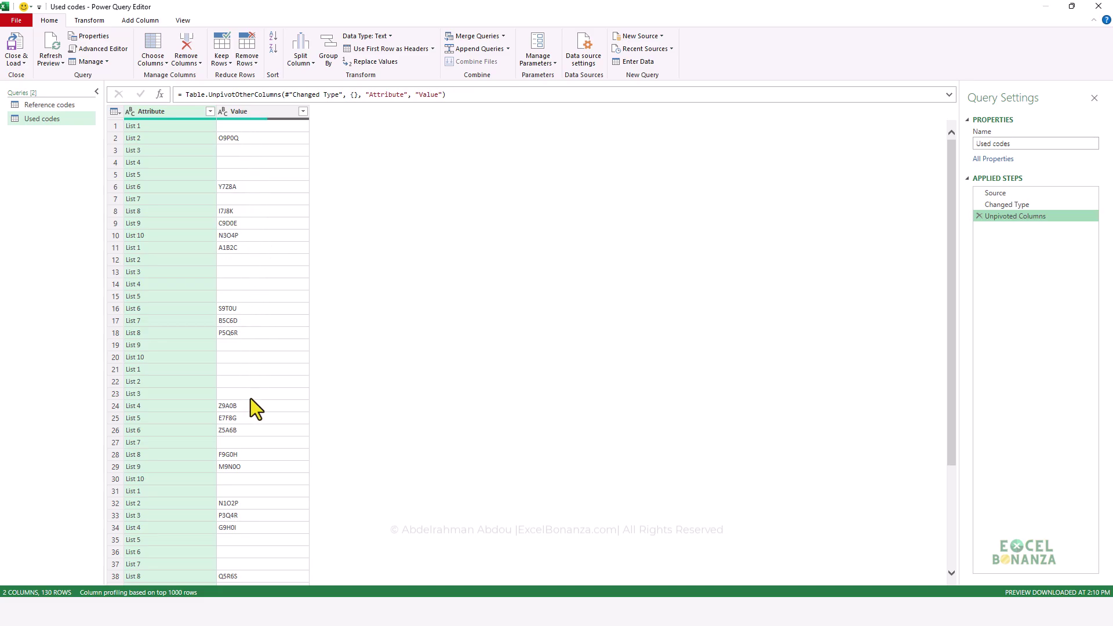
right_click(155, 112)
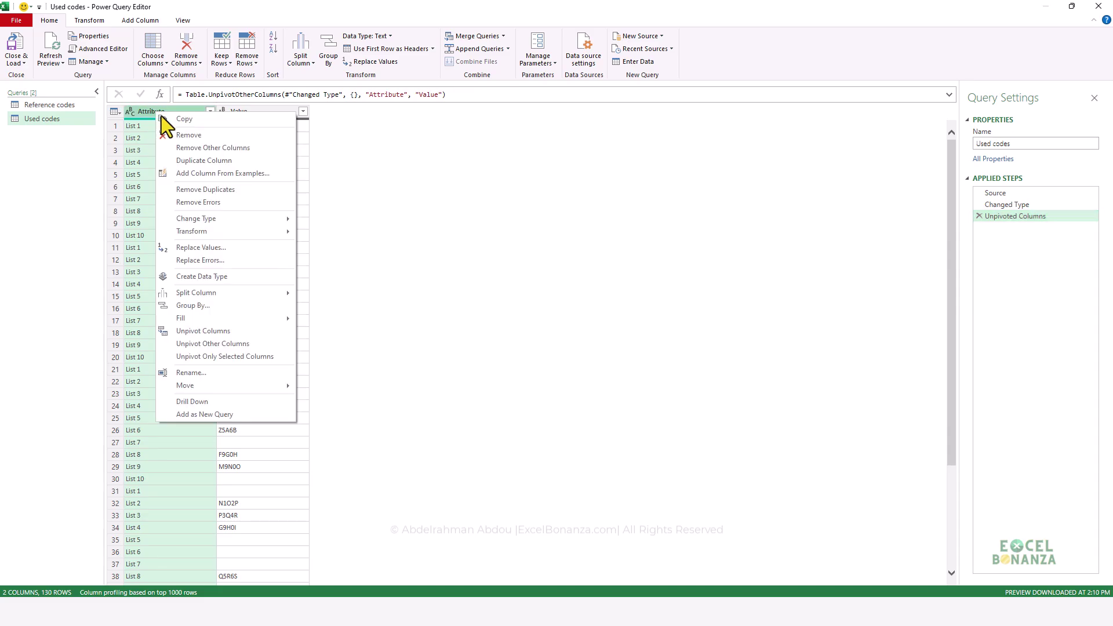
click(183, 136)
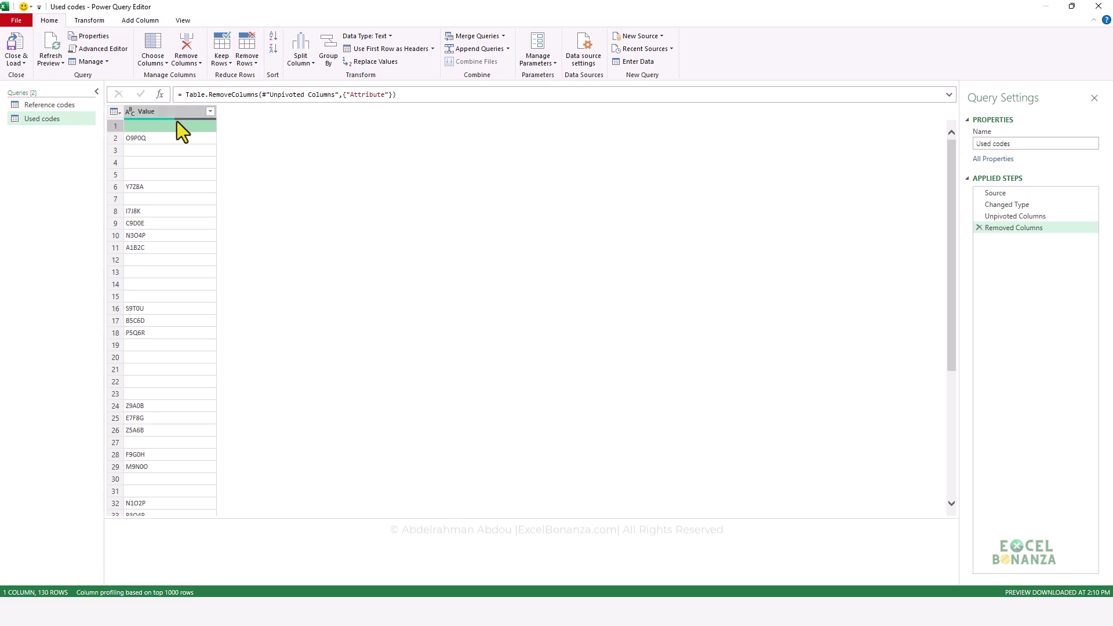
Filter the blank entries out of the Value column in the Used codes query and remove the duplicate rows
click(210, 111)
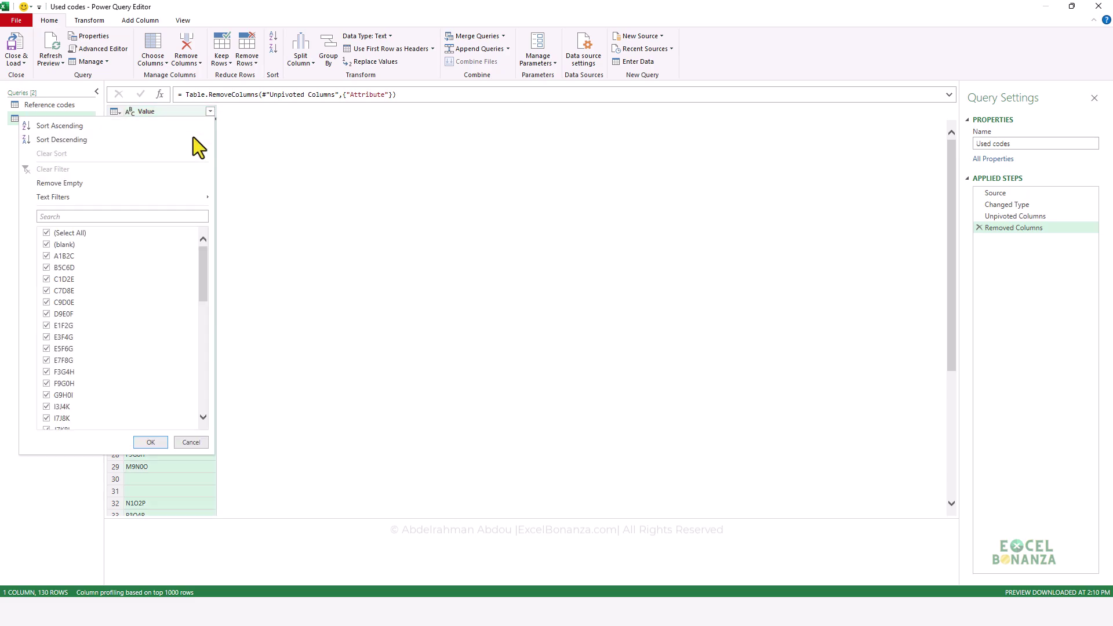
click(47, 245)
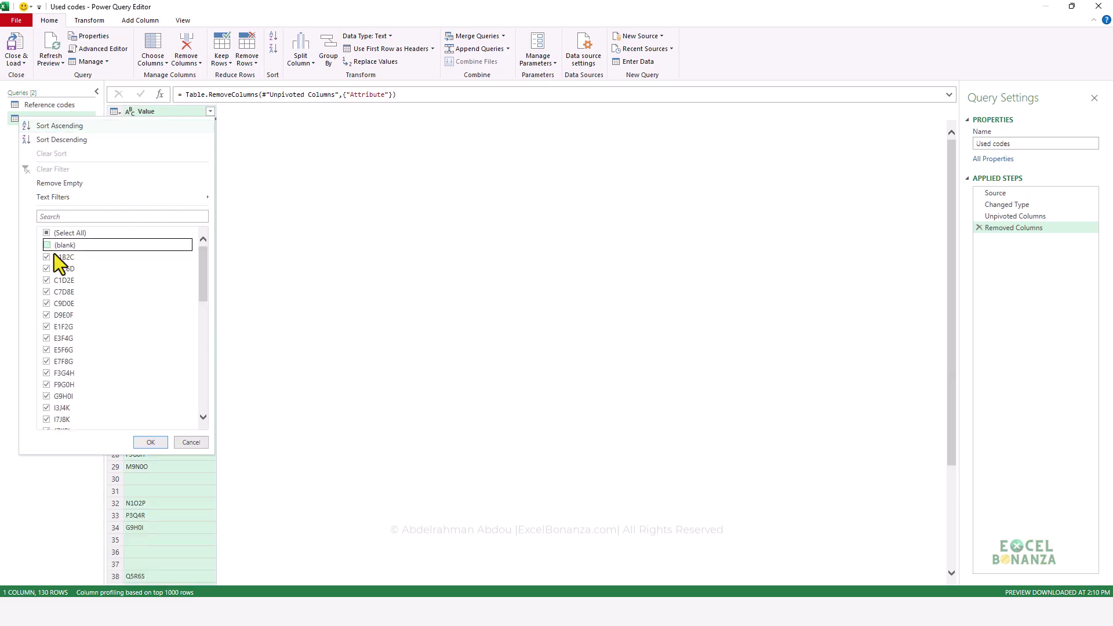
click(152, 442)
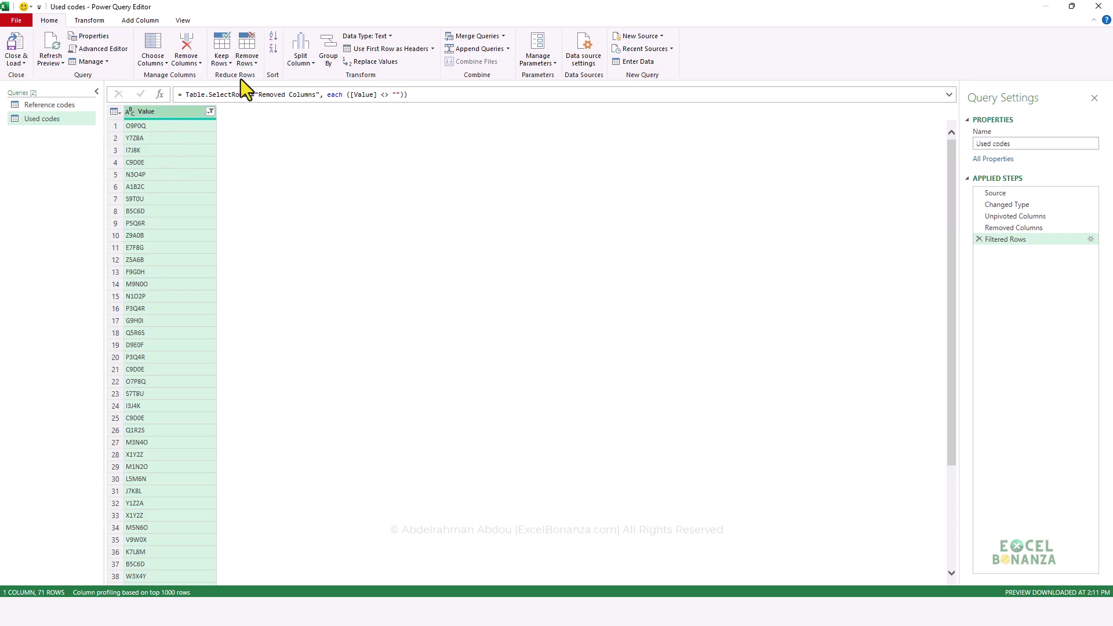
click(249, 63)
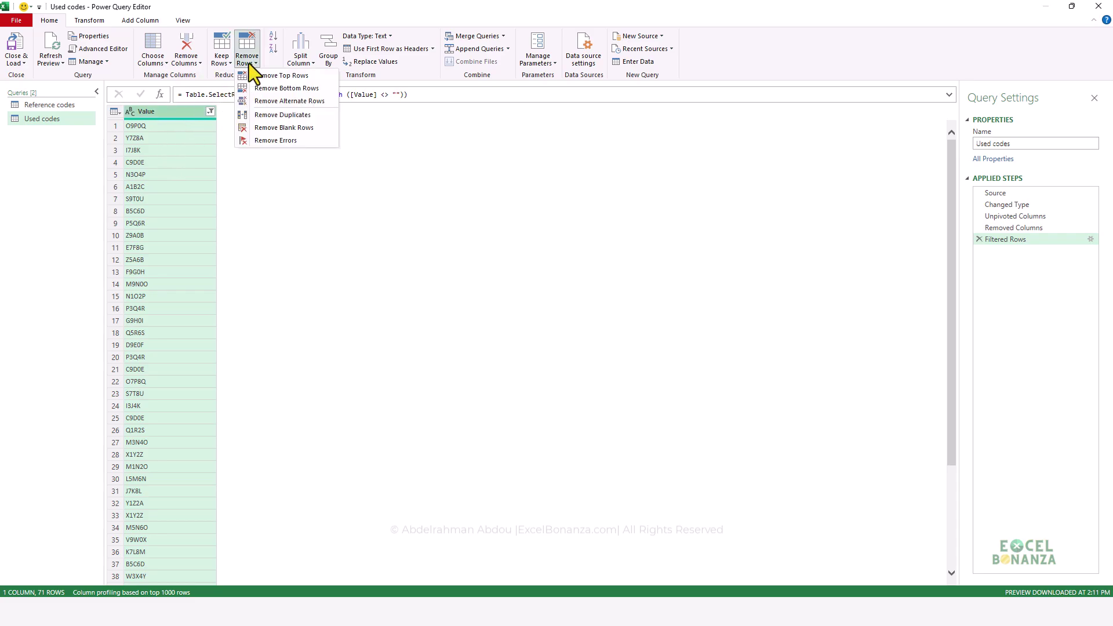
click(263, 113)
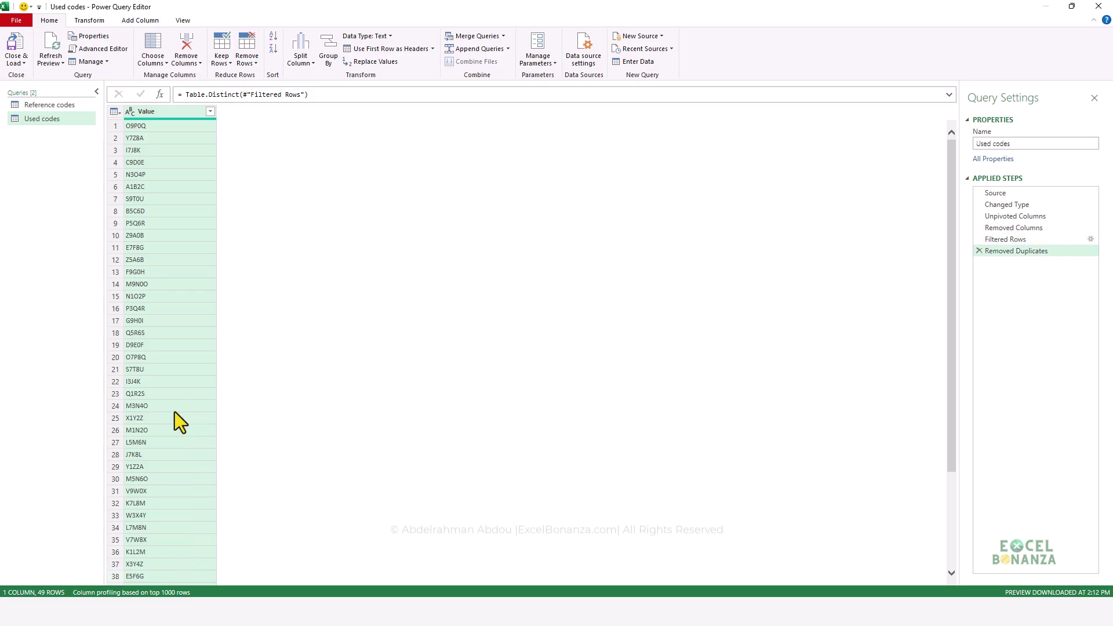
Rename the Value column of the Used codes query as Codes
double_click(146, 111)
key(Caps_Lock)
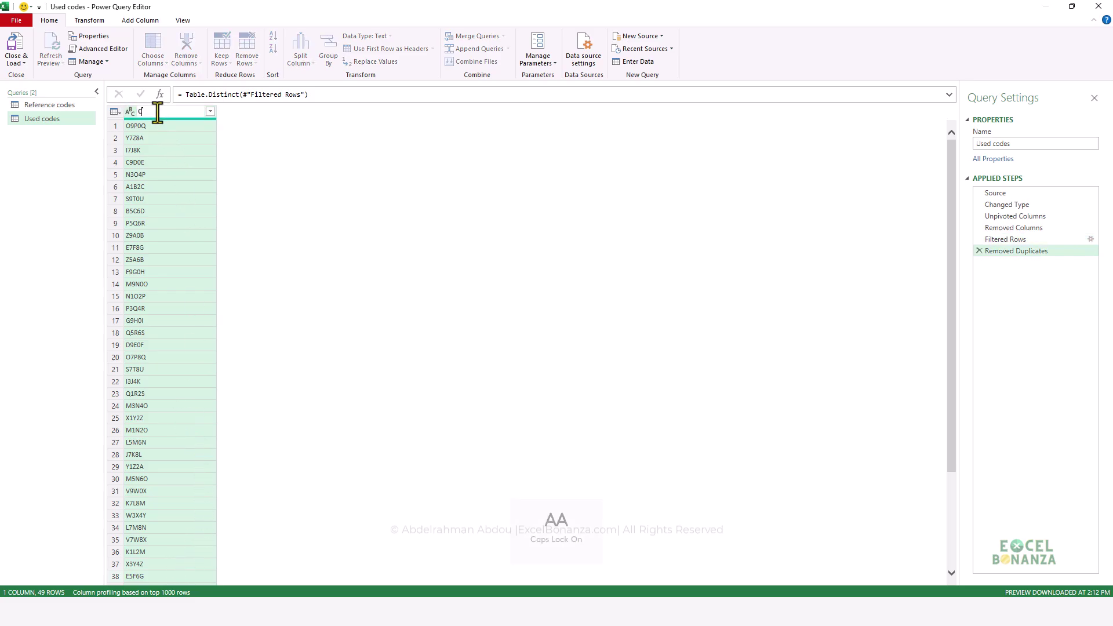
text(Codes)
key(Return)
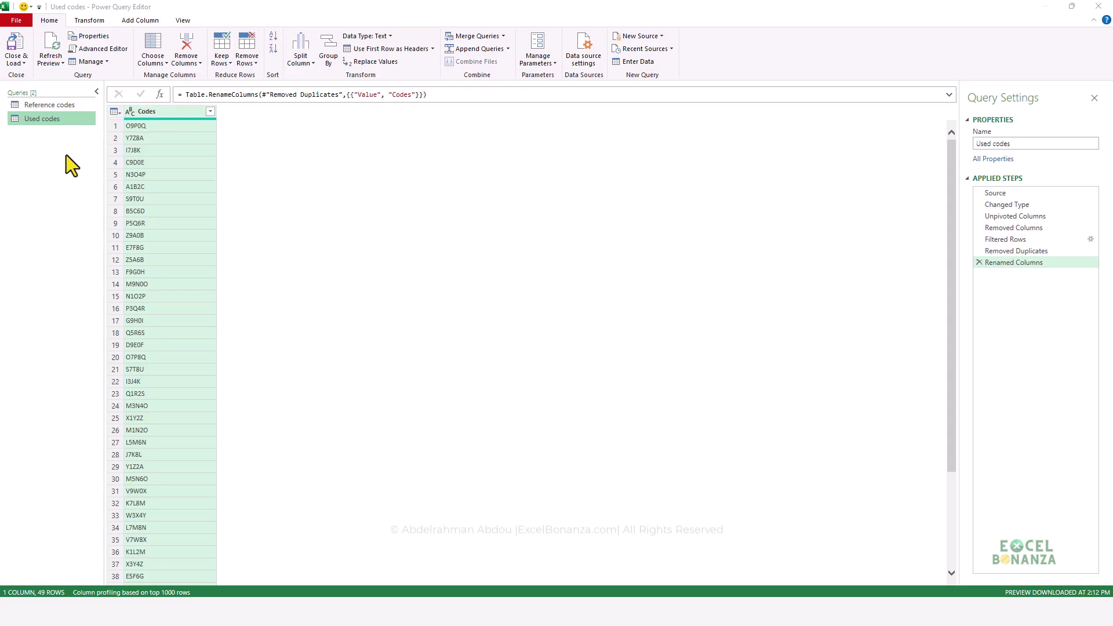
Merge Reference codes with Used codes as a new query, matching Code to Codes with an Inner (only matching rows) join
click(51, 104)
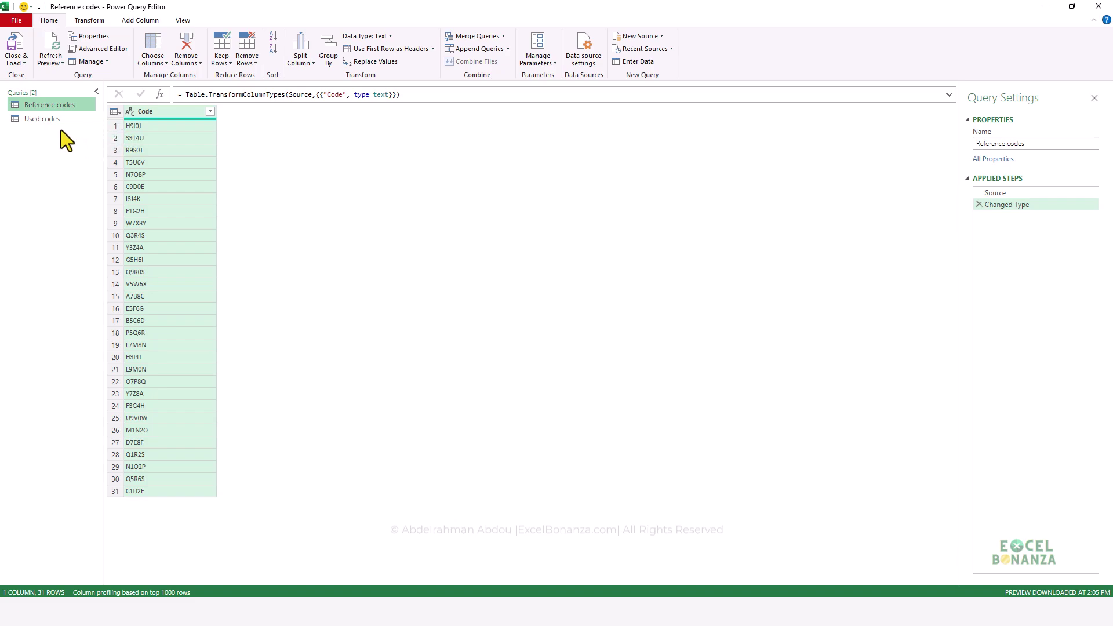
click(504, 36)
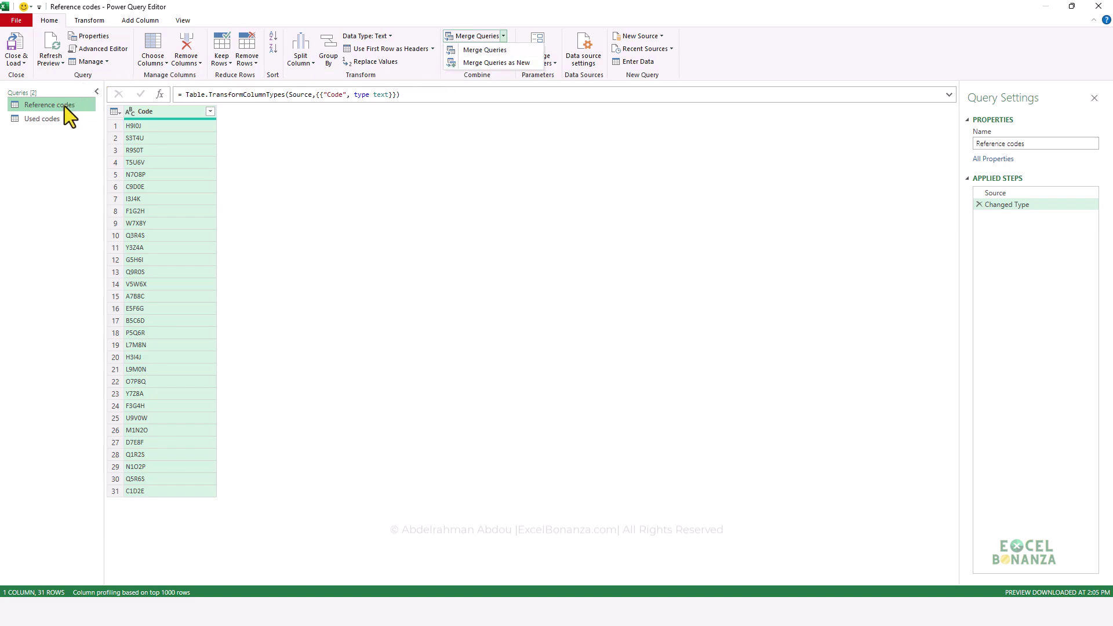
click(487, 63)
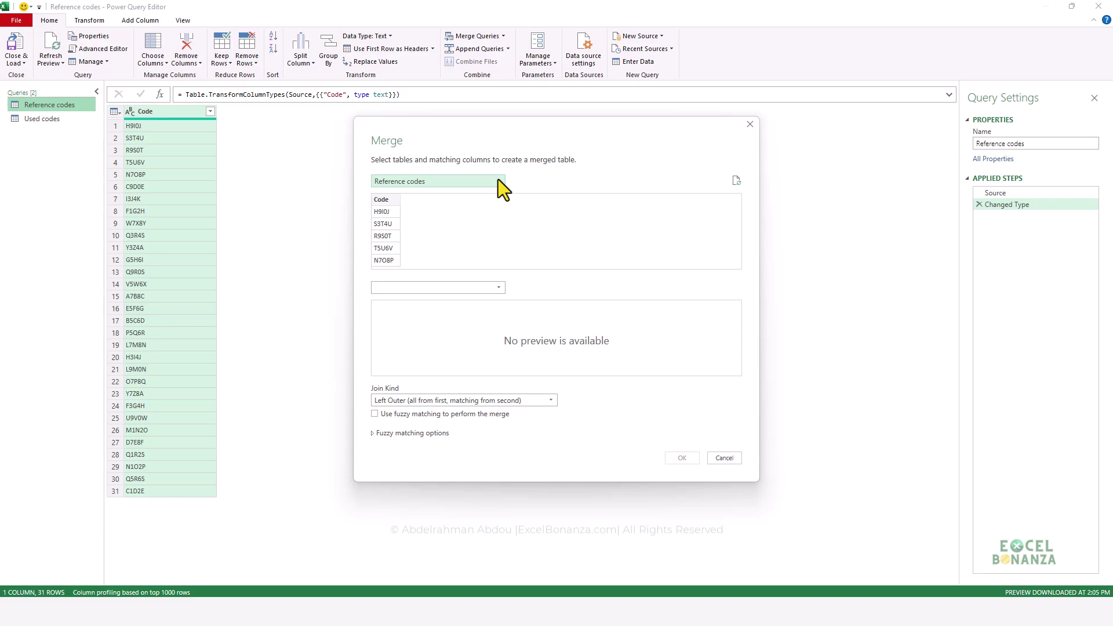
click(384, 199)
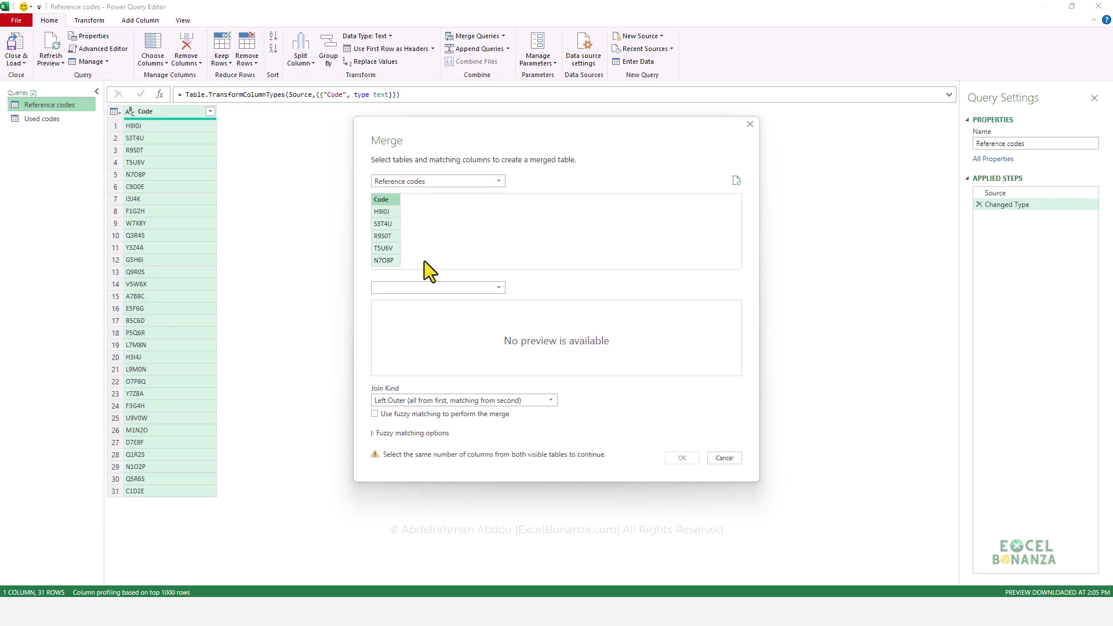
click(458, 288)
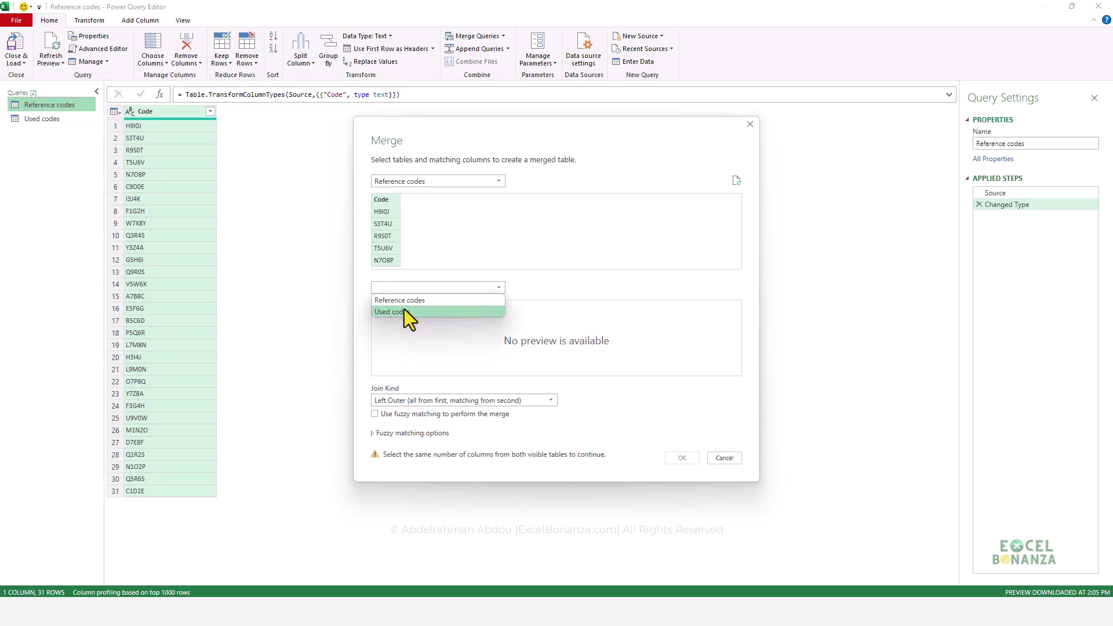
click(404, 313)
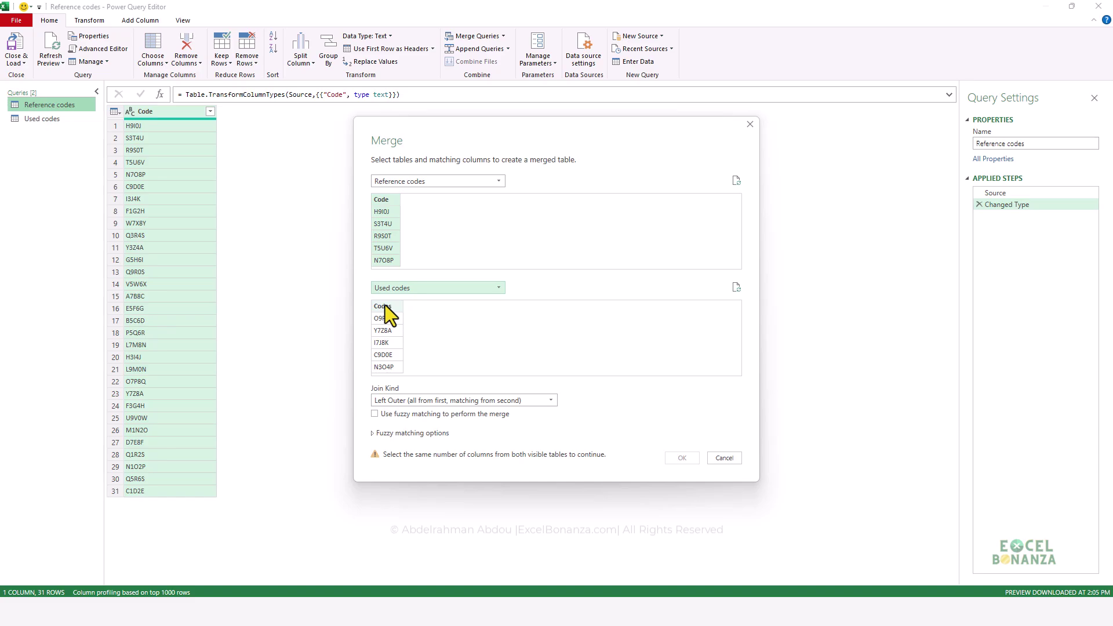
click(382, 306)
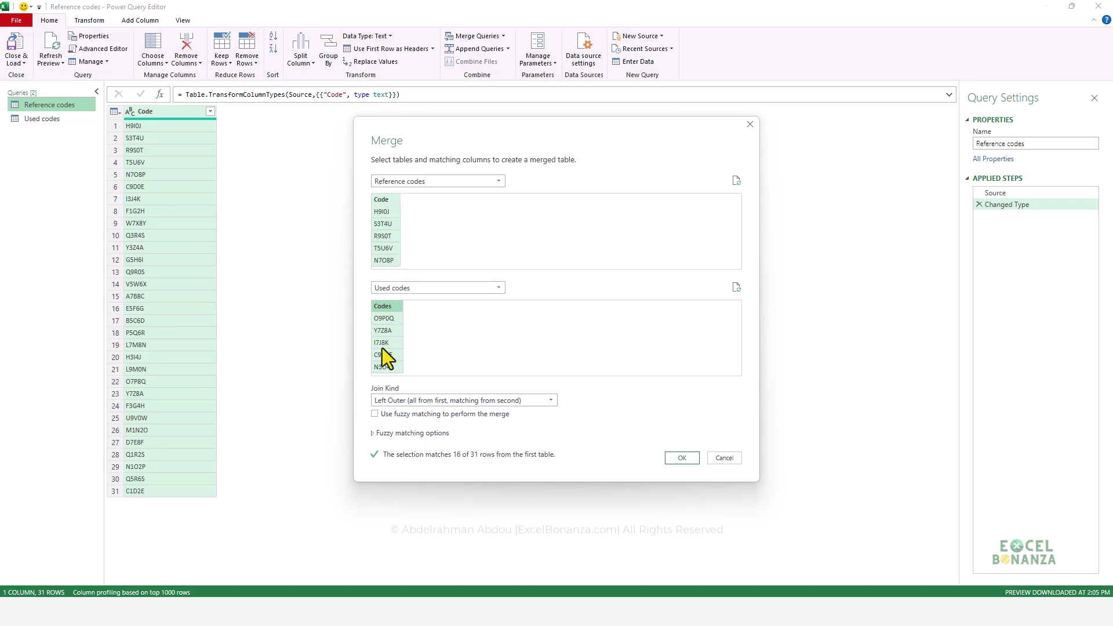
click(433, 402)
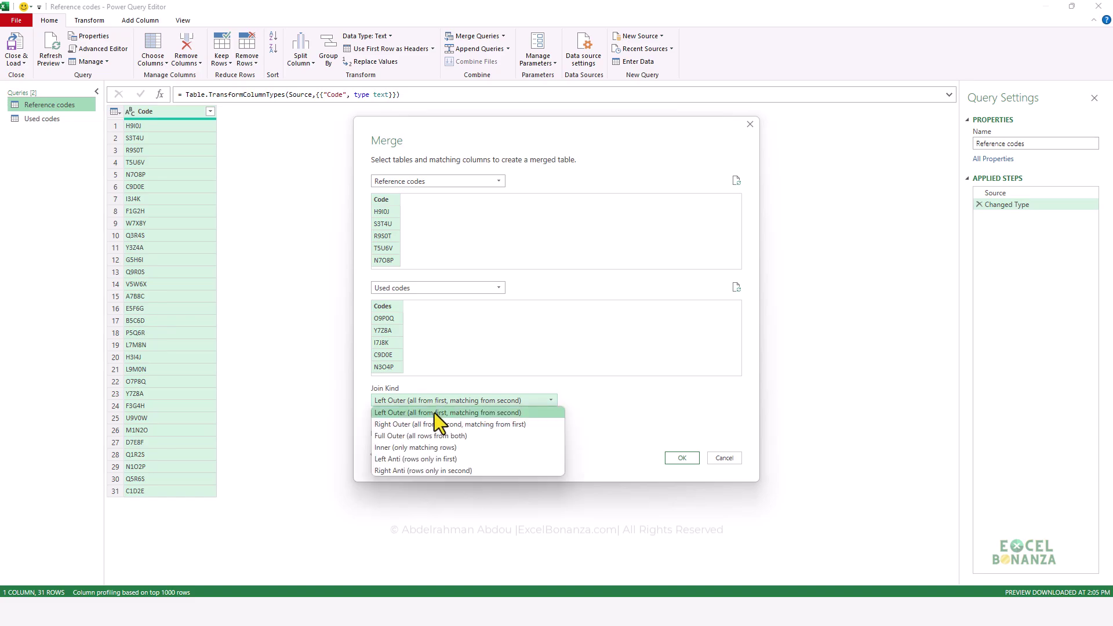
click(446, 450)
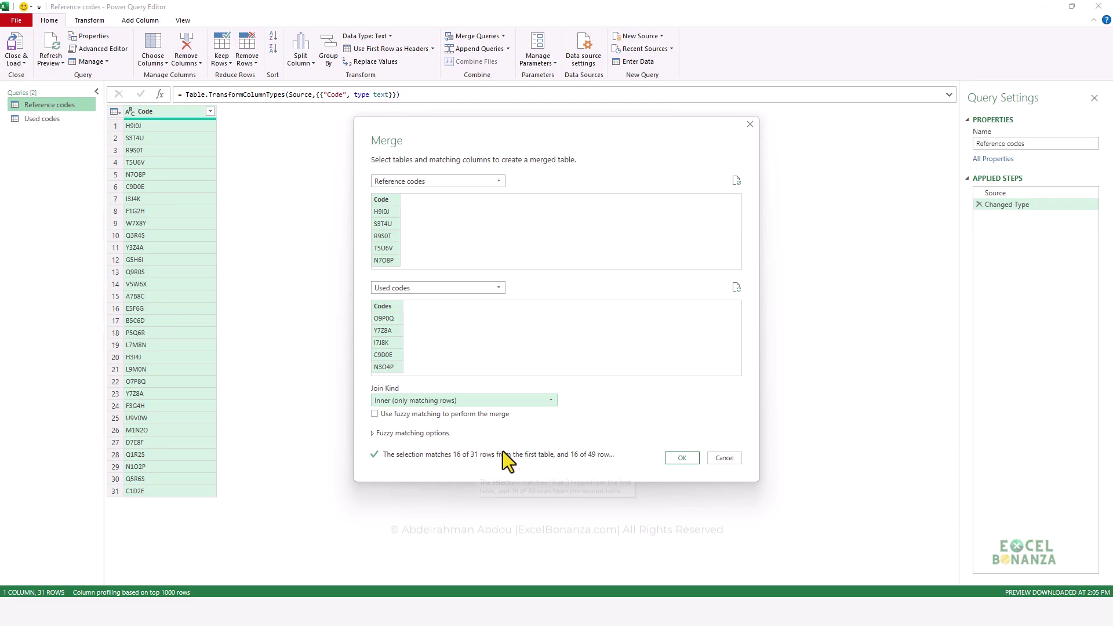
click(681, 458)
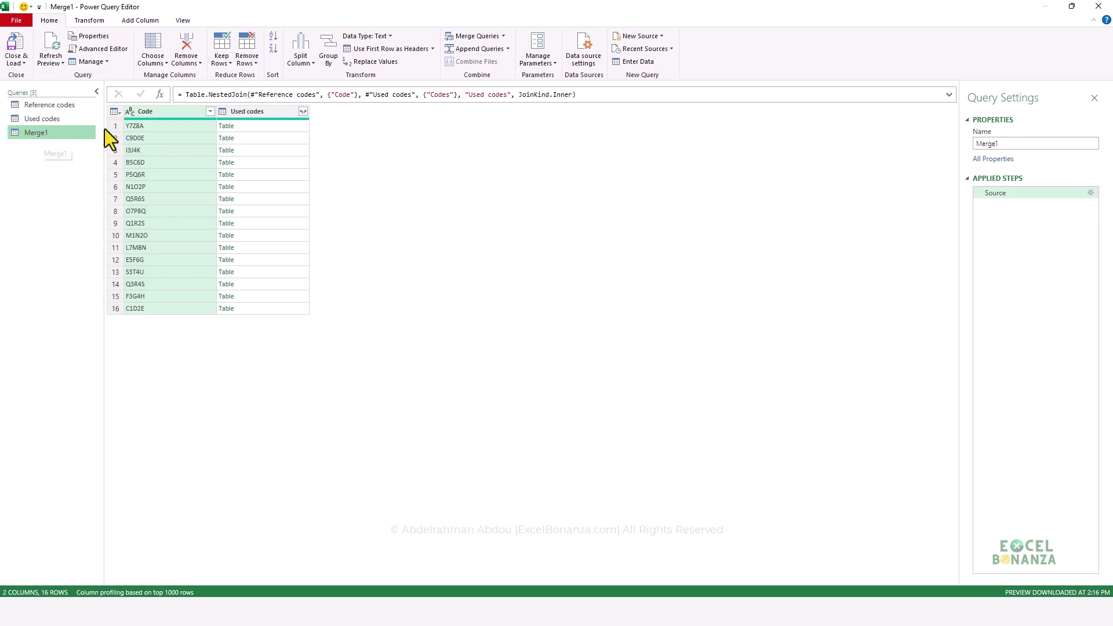
Remove the Used codes column from the new merged query and rename the query as Common codes
click(303, 111)
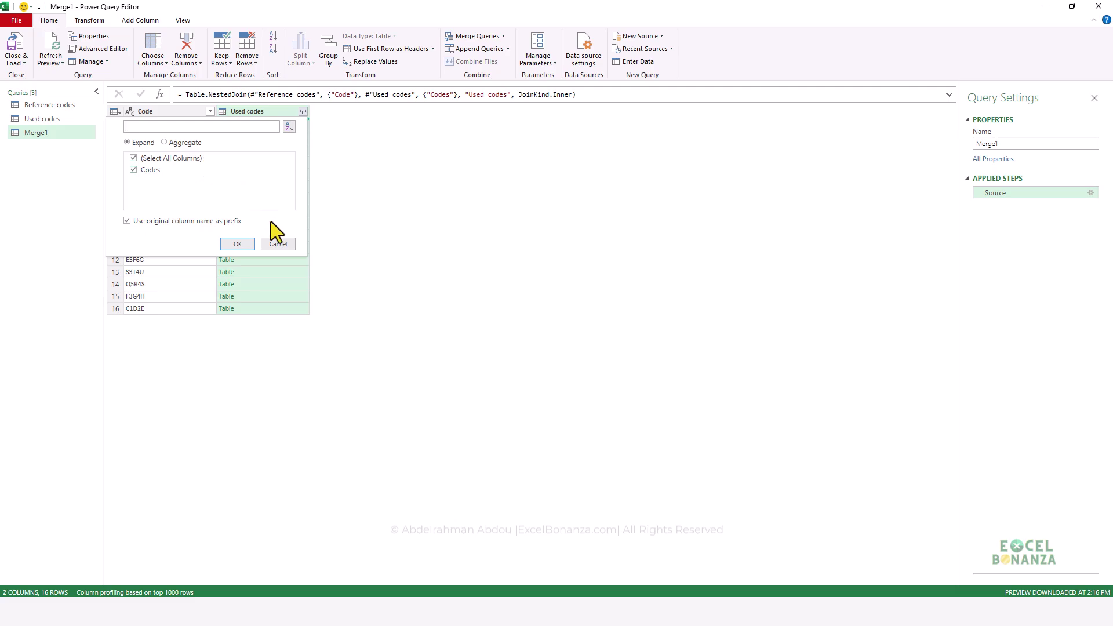
click(279, 245)
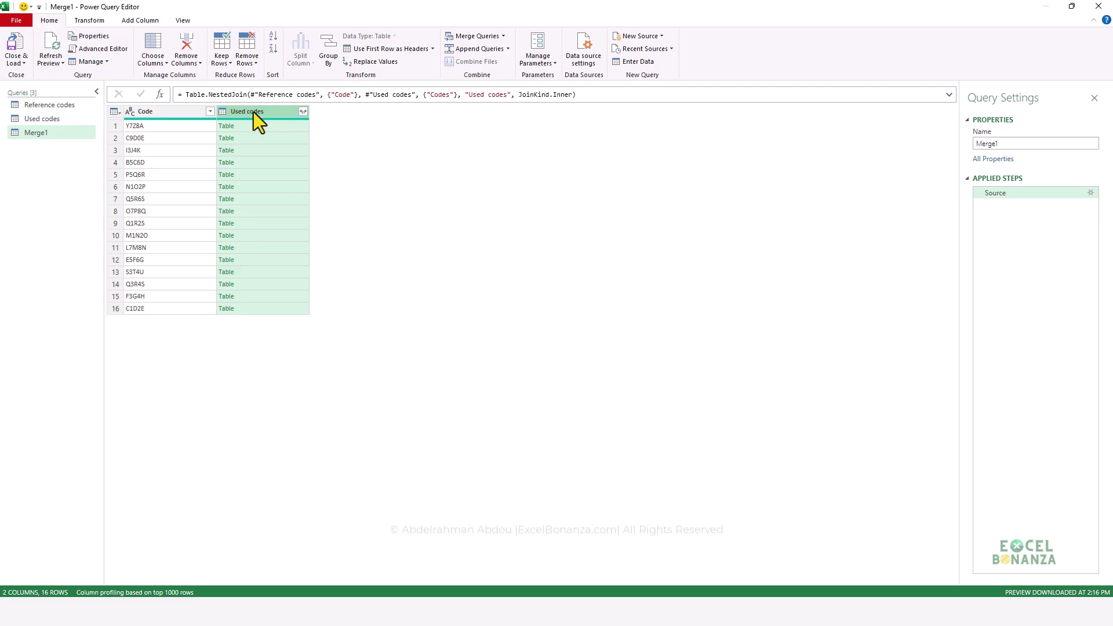
click(156, 111)
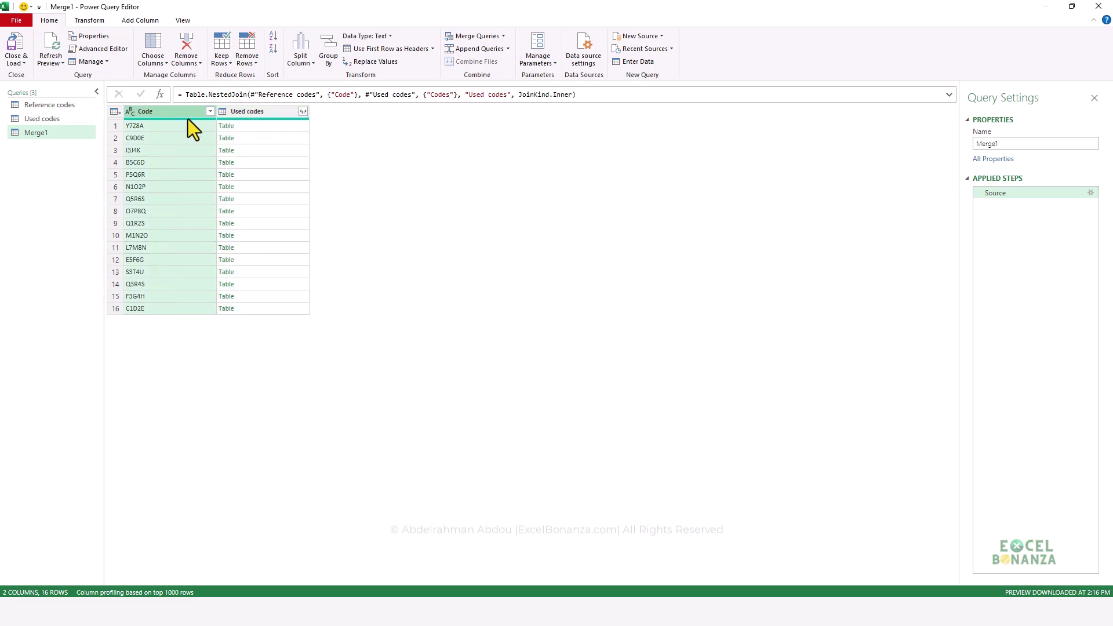
click(258, 111)
right_click(259, 110)
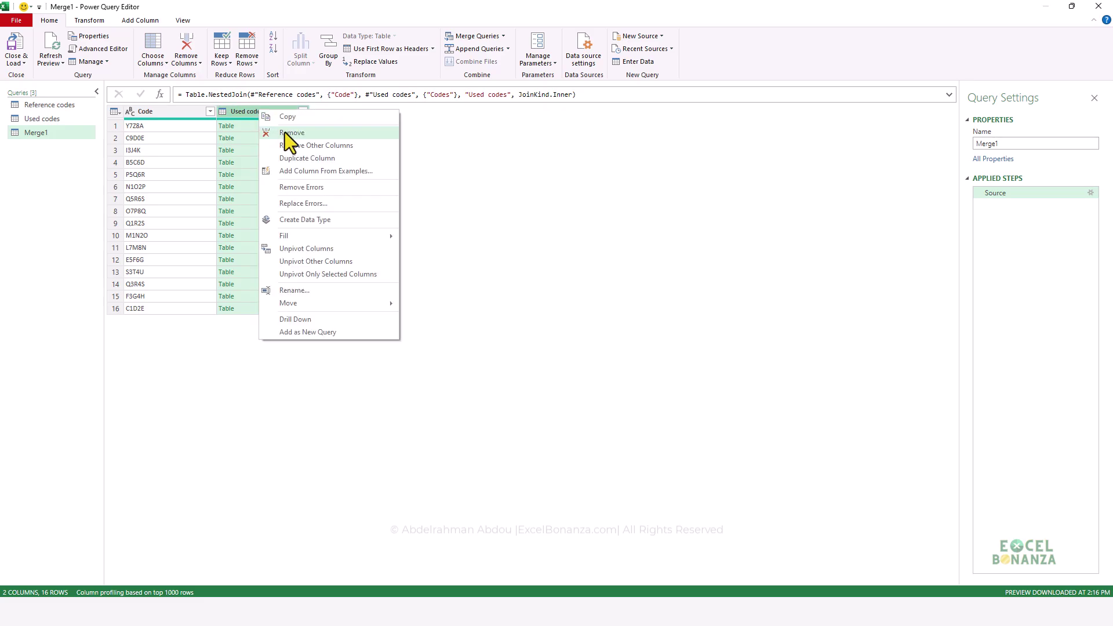
click(284, 132)
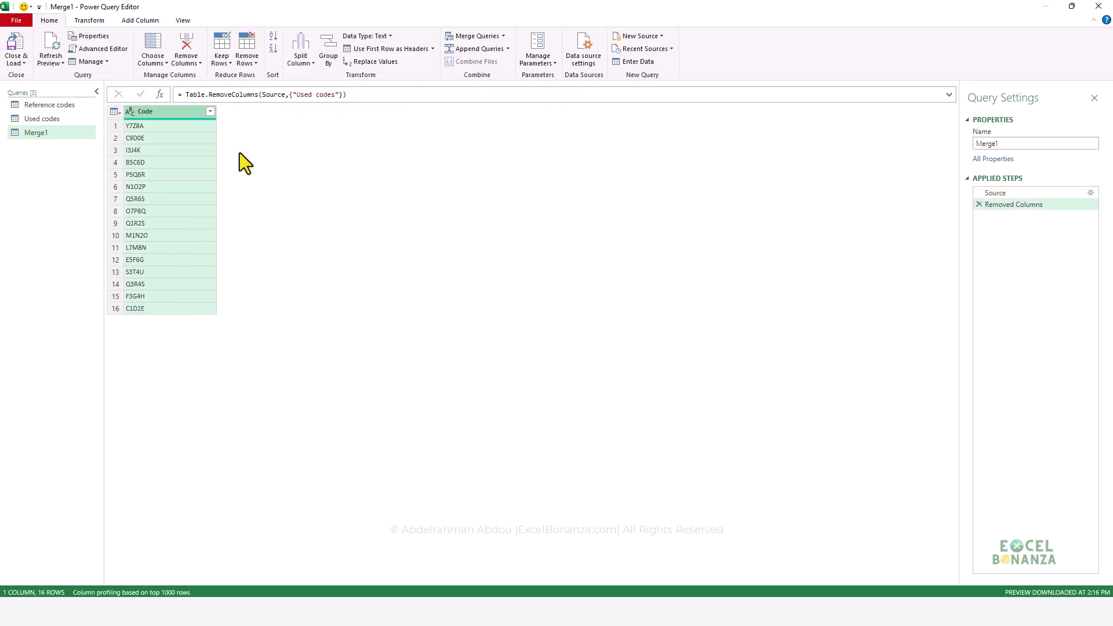
key(F2)
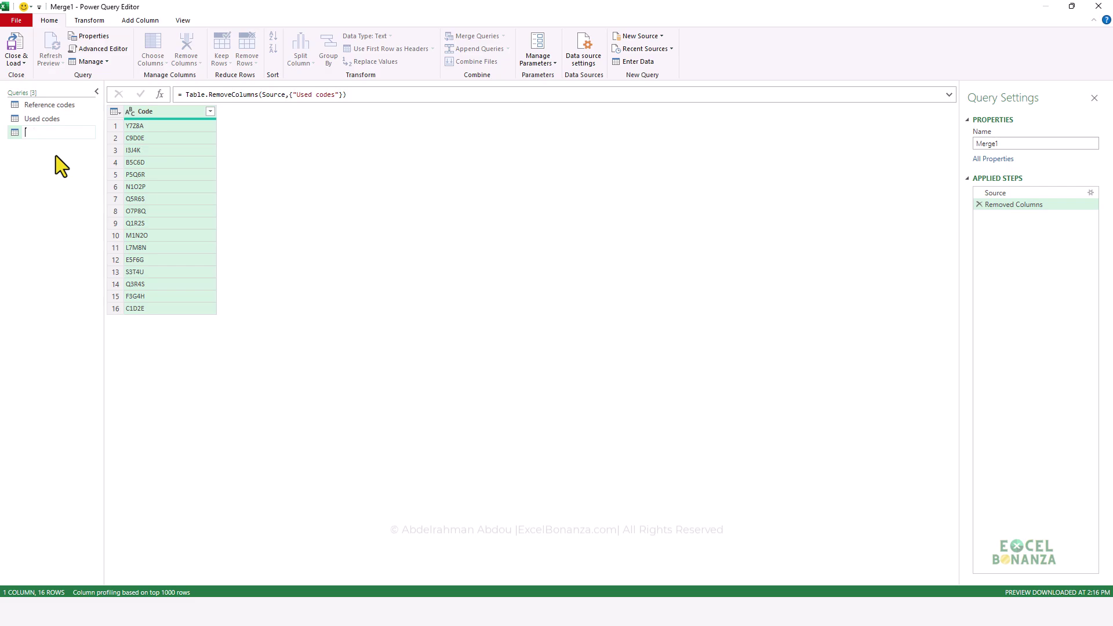
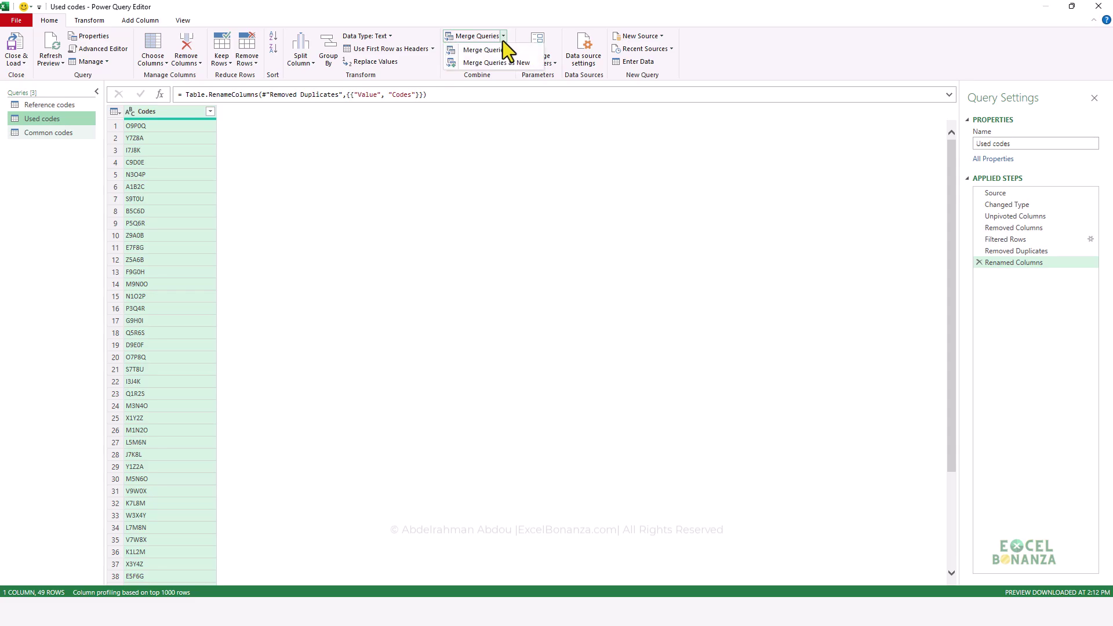
Merge Used codes with Reference codes as a new query, matching Codes to Code with a Left Anti (rows only in first) join
click(499, 54)
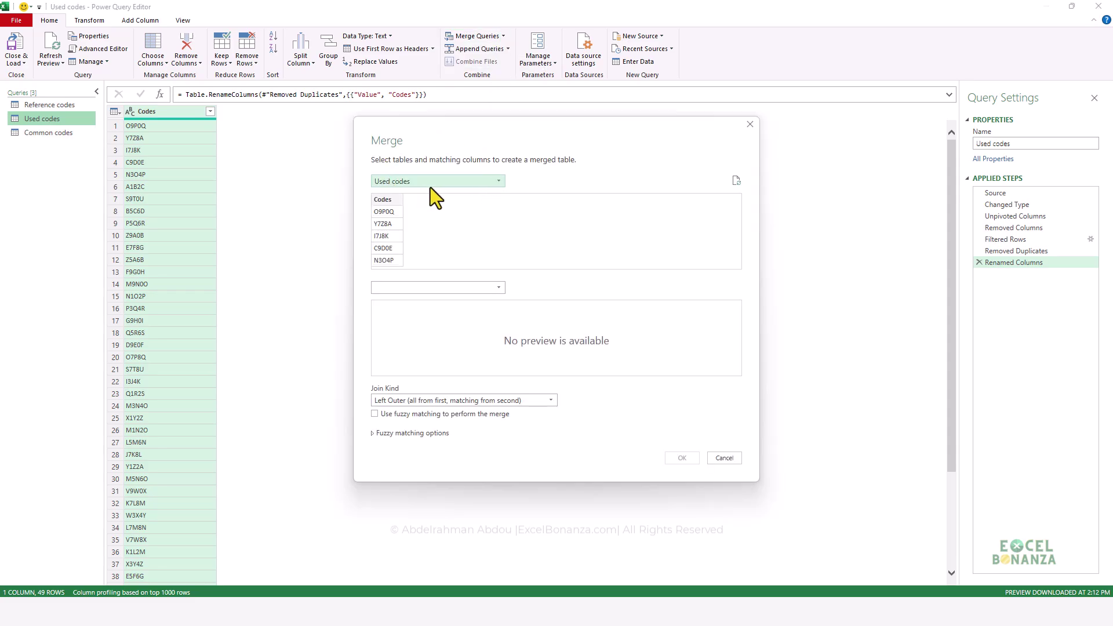
click(384, 201)
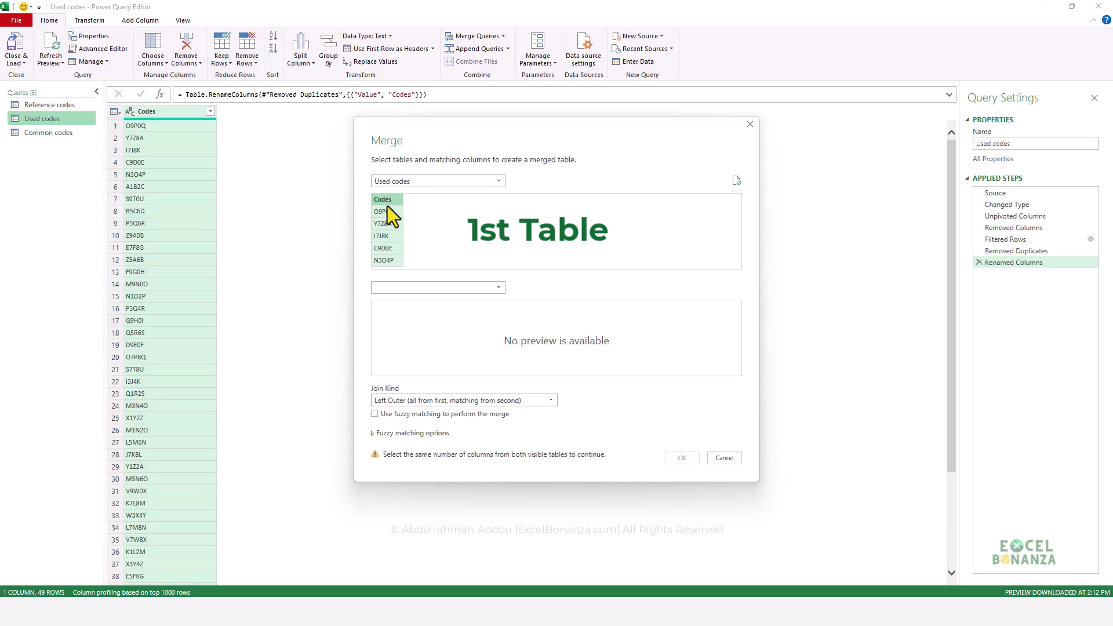
click(474, 294)
click(433, 312)
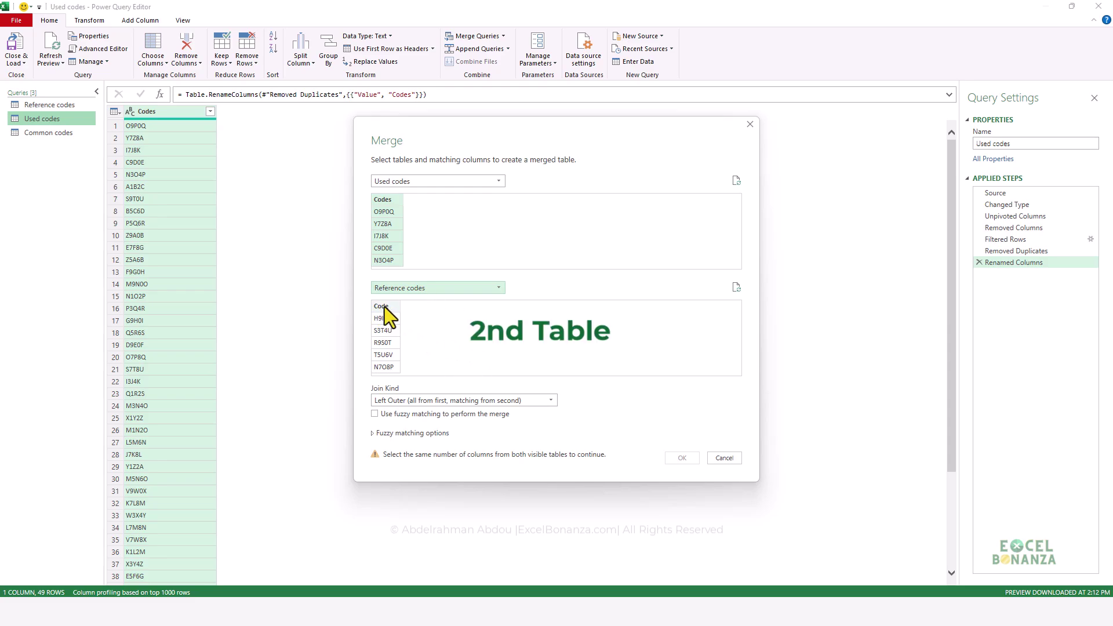
click(382, 308)
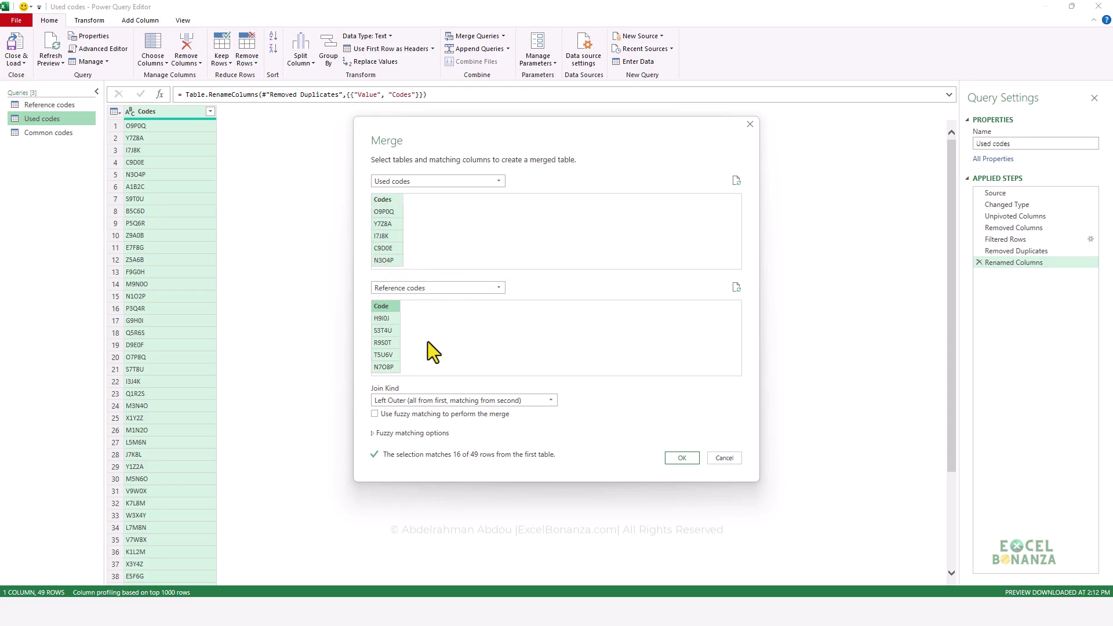
click(445, 402)
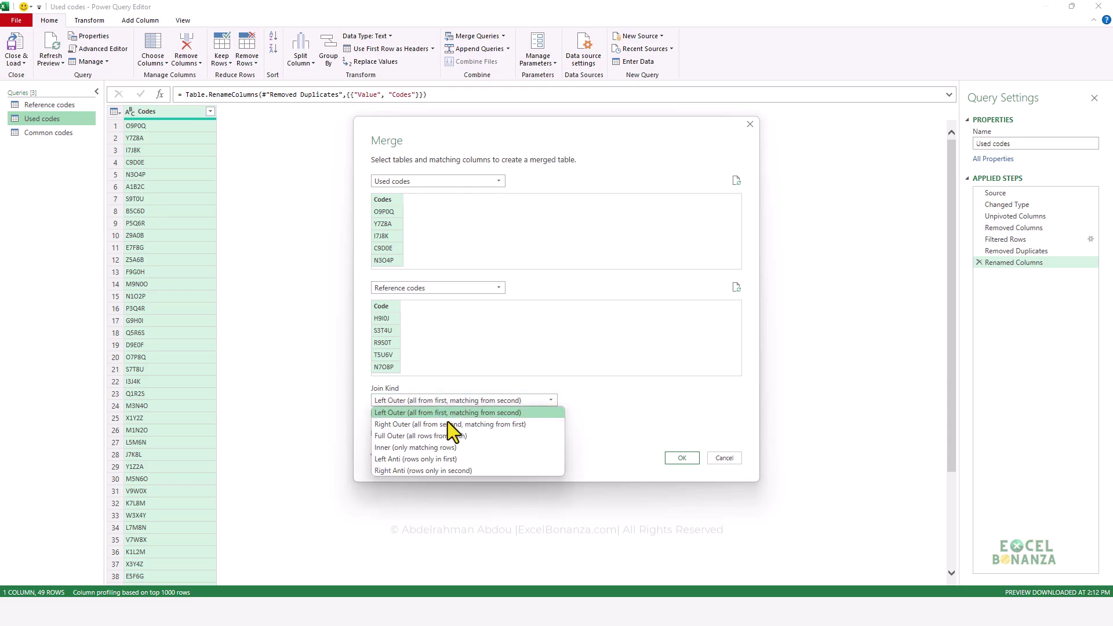
click(422, 459)
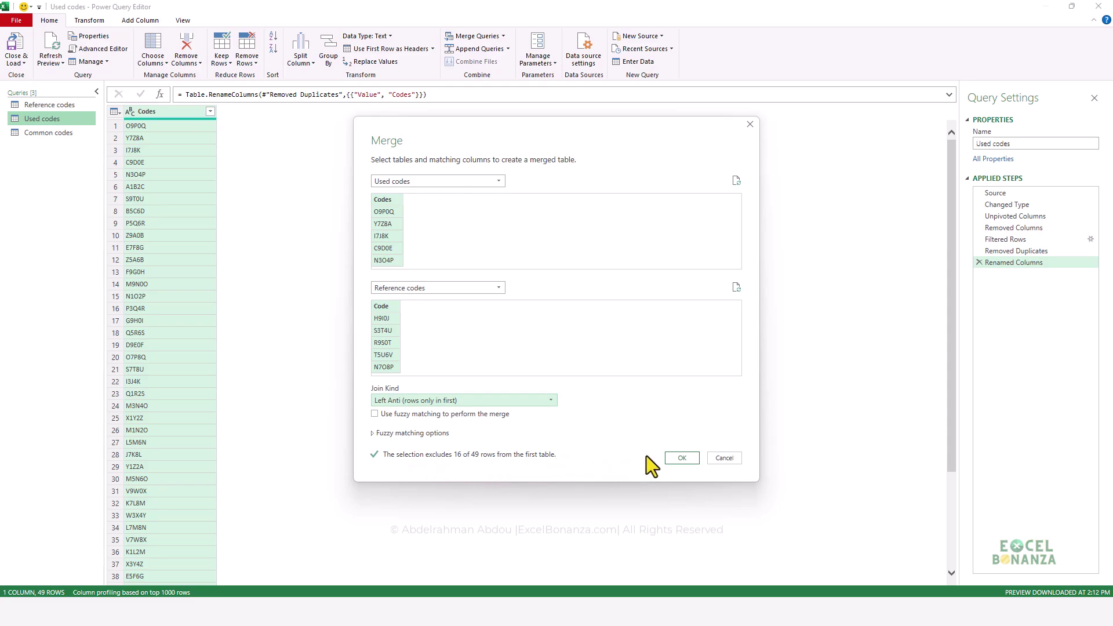
click(673, 457)
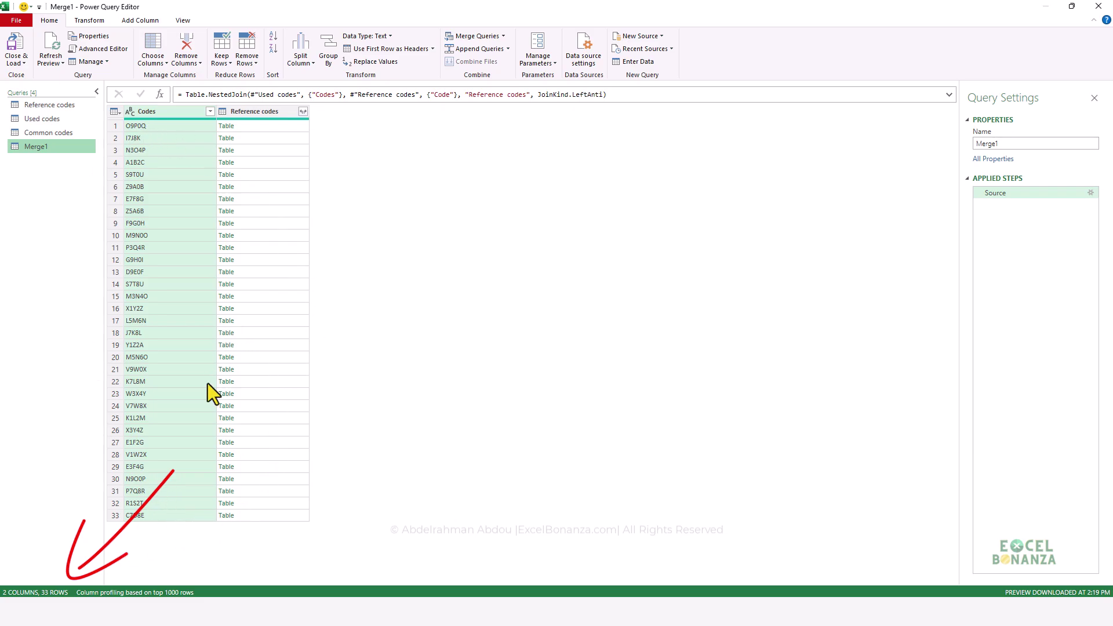
Remove the Reference codes column from the new merged query and rename the query as Uncommon codes
click(263, 110)
right_click(264, 110)
click(288, 134)
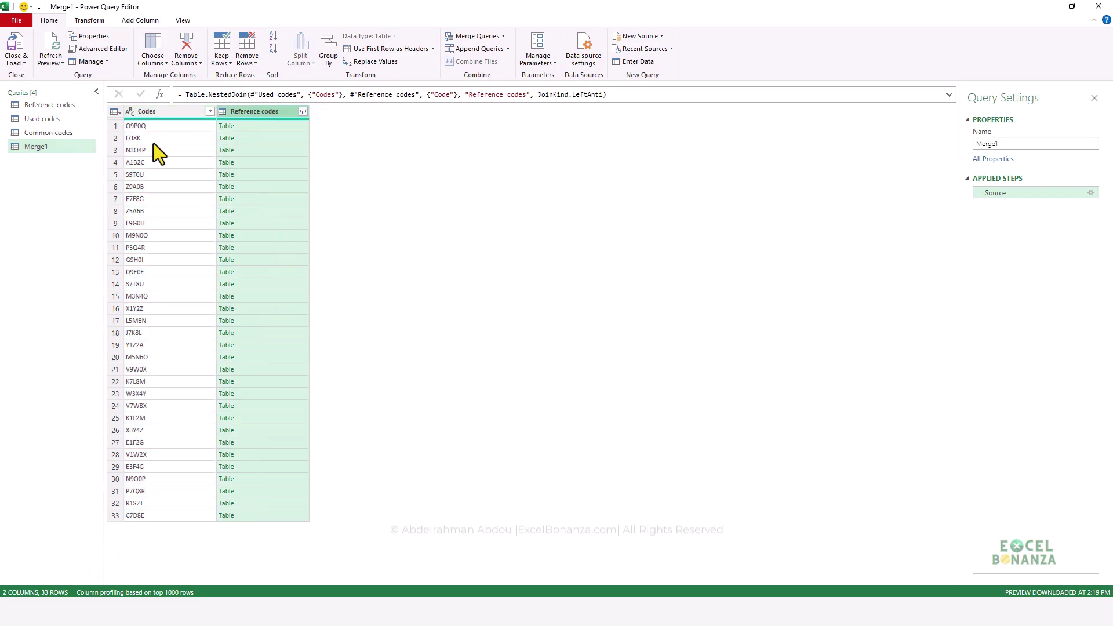
double_click(43, 151)
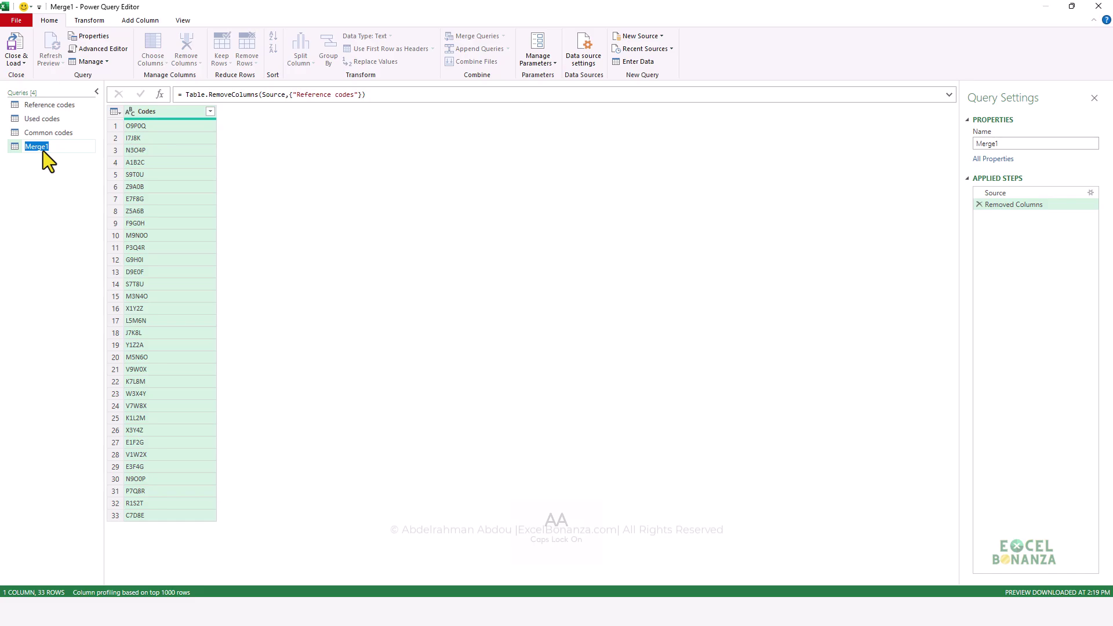
text(Uncommon codes)
key(Return)
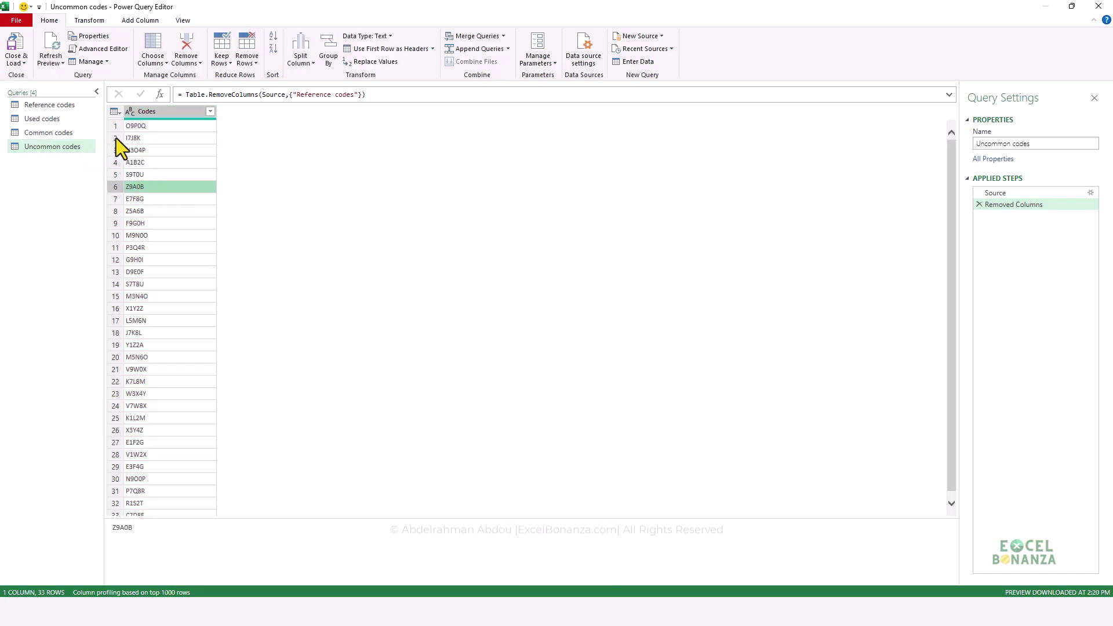
Close the query editor and load all the queries as connections only
click(24, 64)
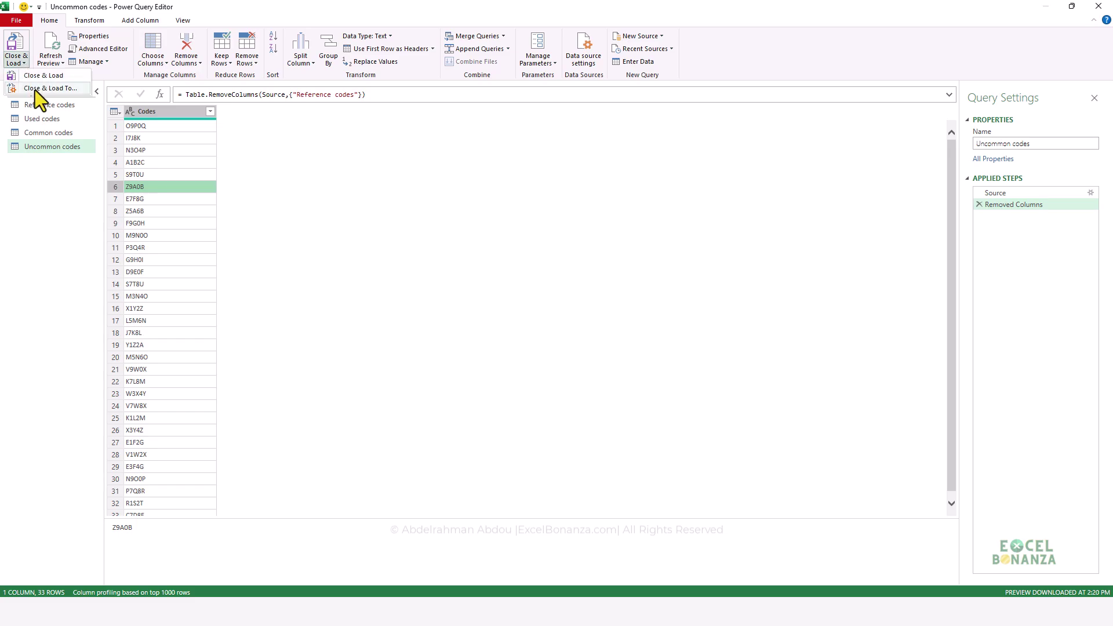
click(33, 89)
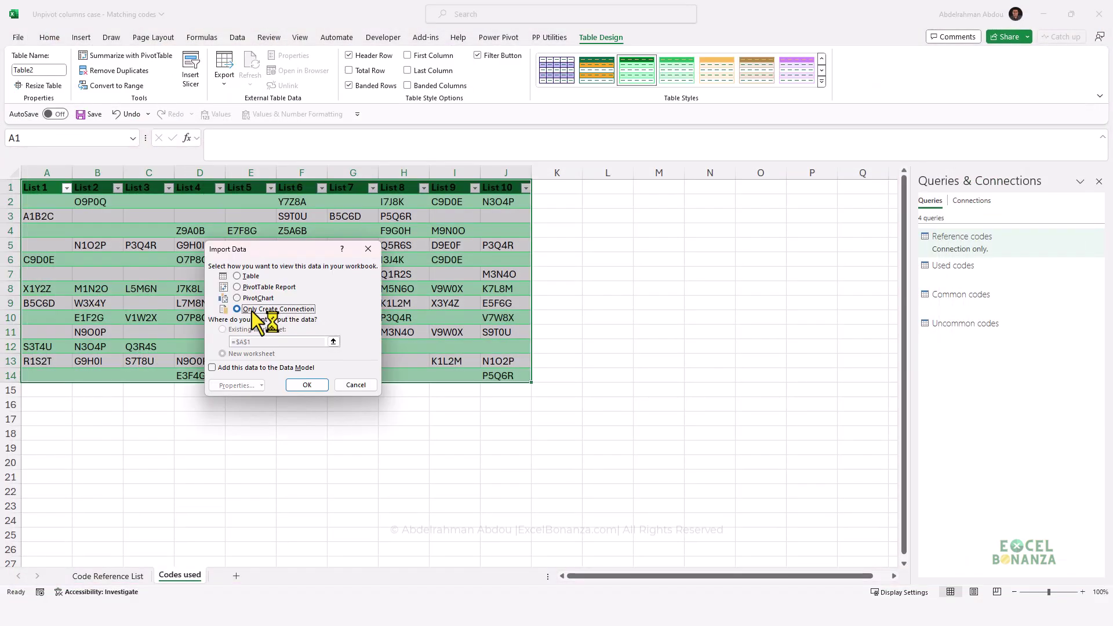
click(308, 386)
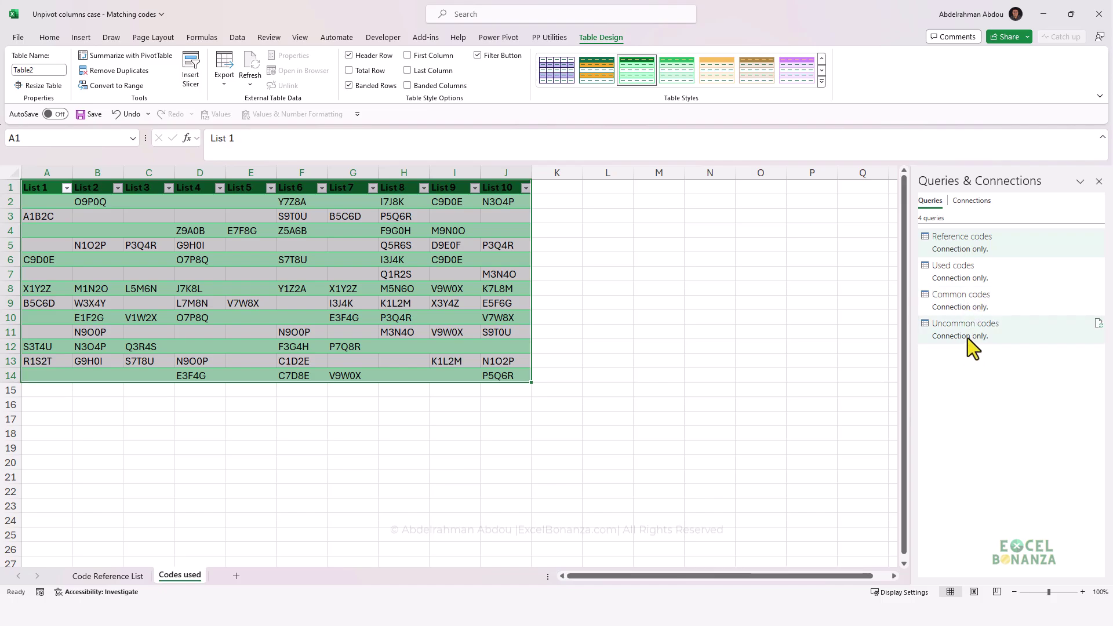
Load the Common codes query as a table on a new worksheet
click(960, 303)
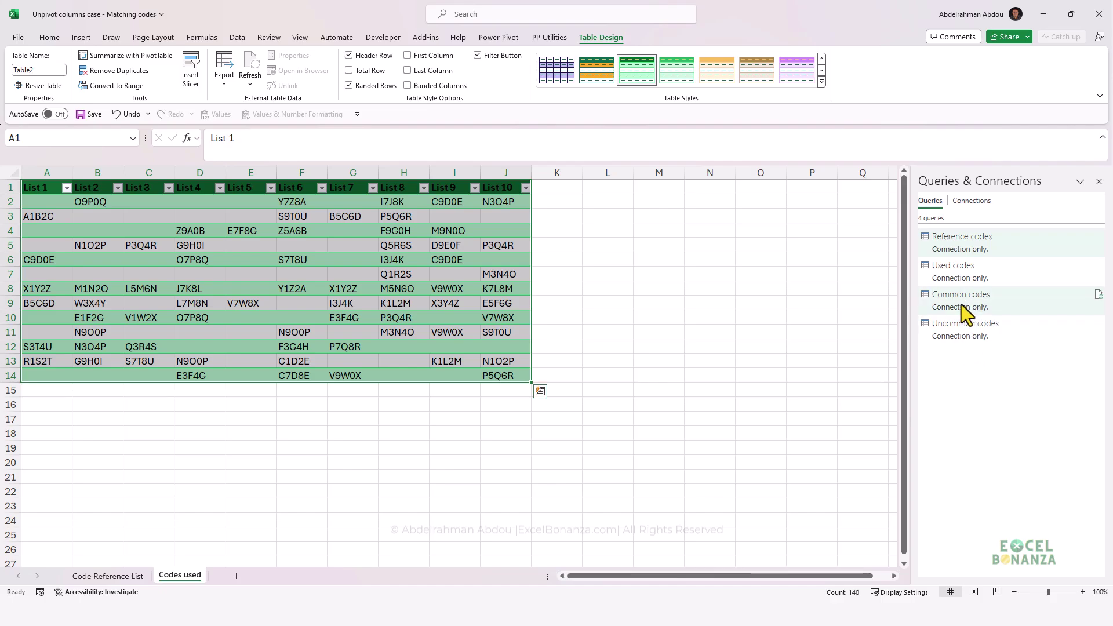
right_click(962, 304)
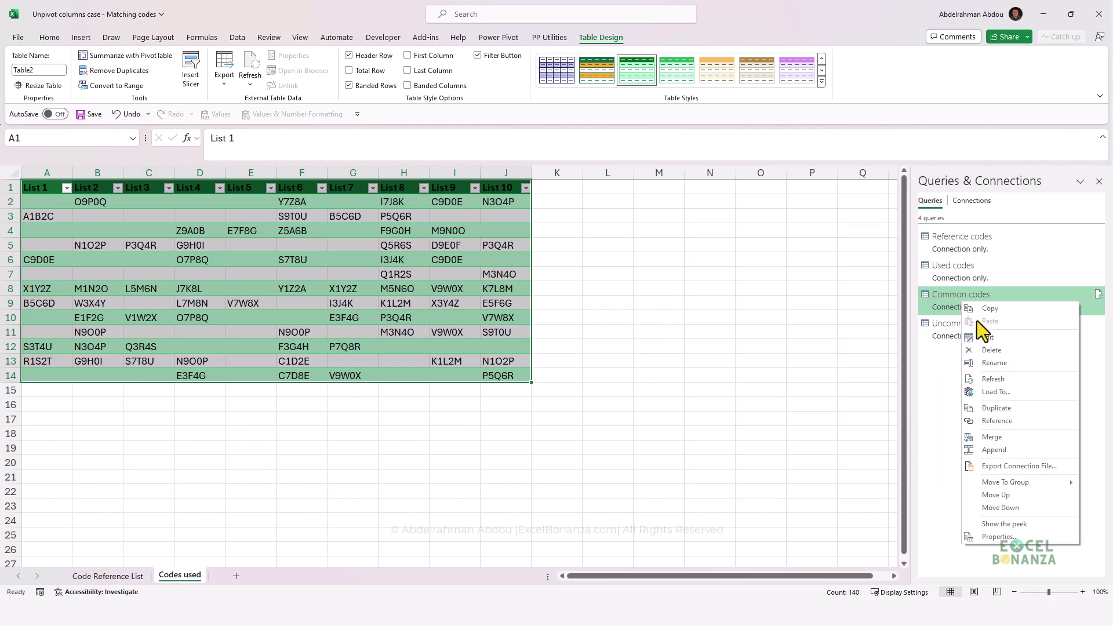
click(989, 395)
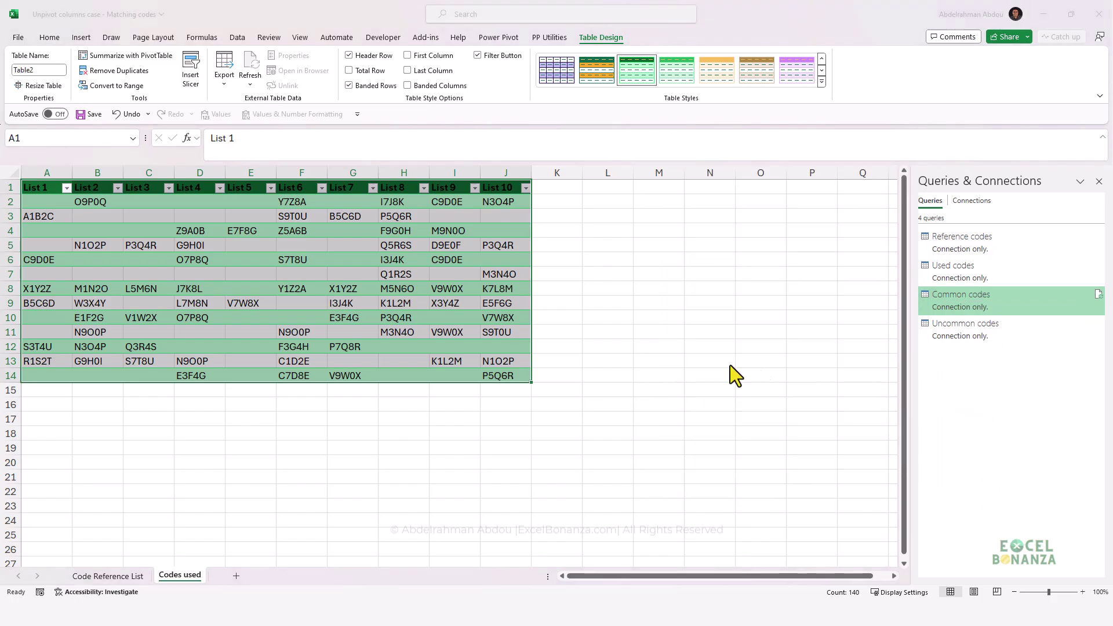
click(242, 276)
click(246, 353)
click(301, 385)
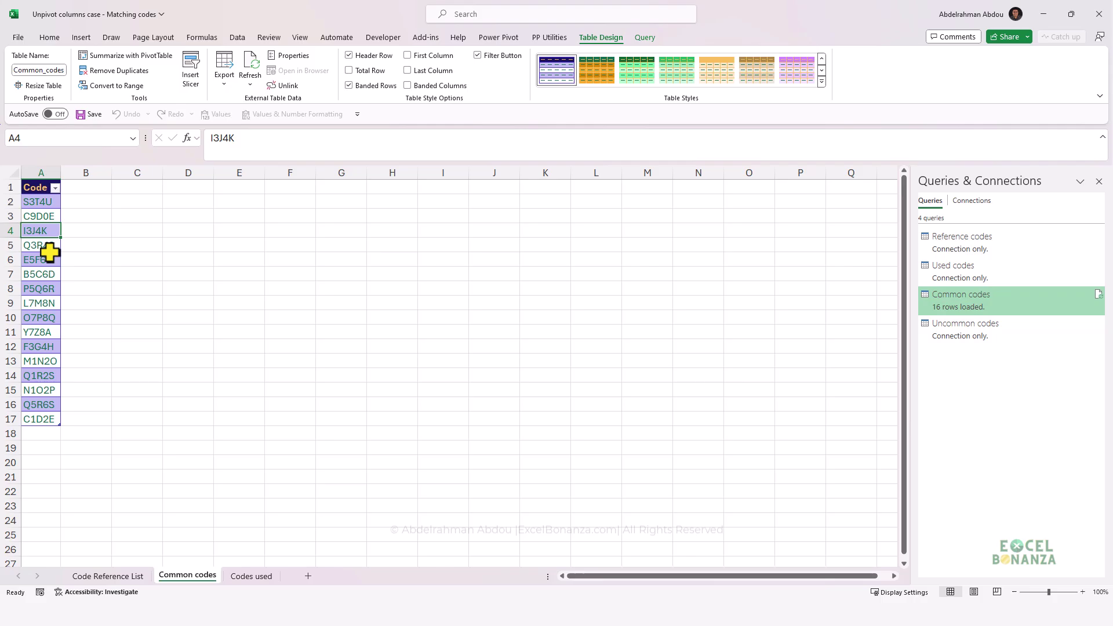
Load the Uncommon codes query as a table on the existing Common codes worksheet, starting at cell D1
right_click(973, 327)
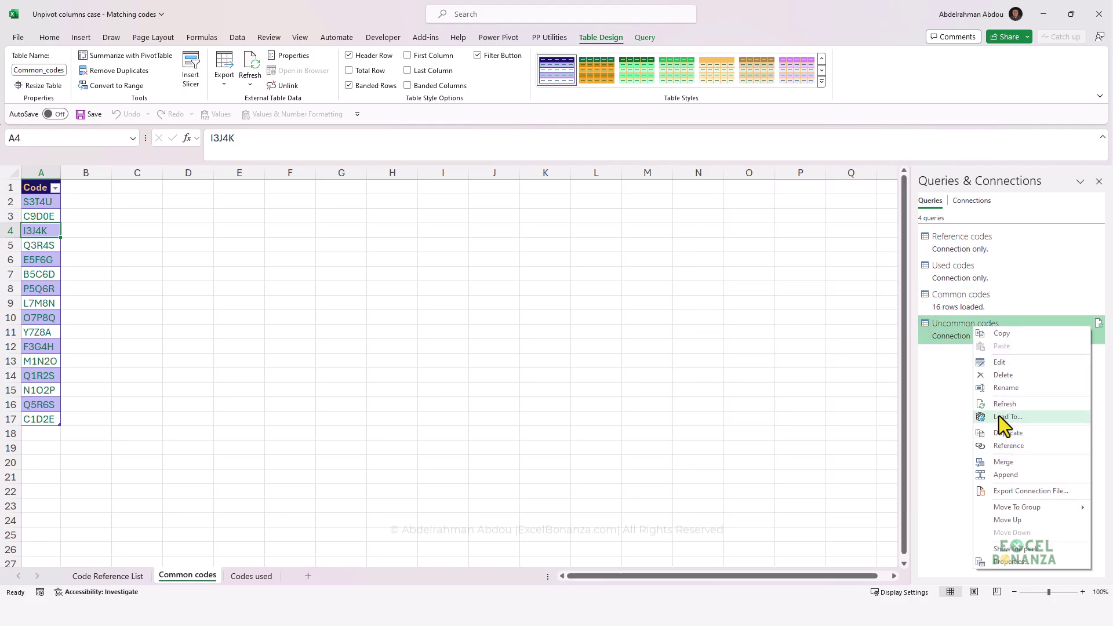
click(999, 416)
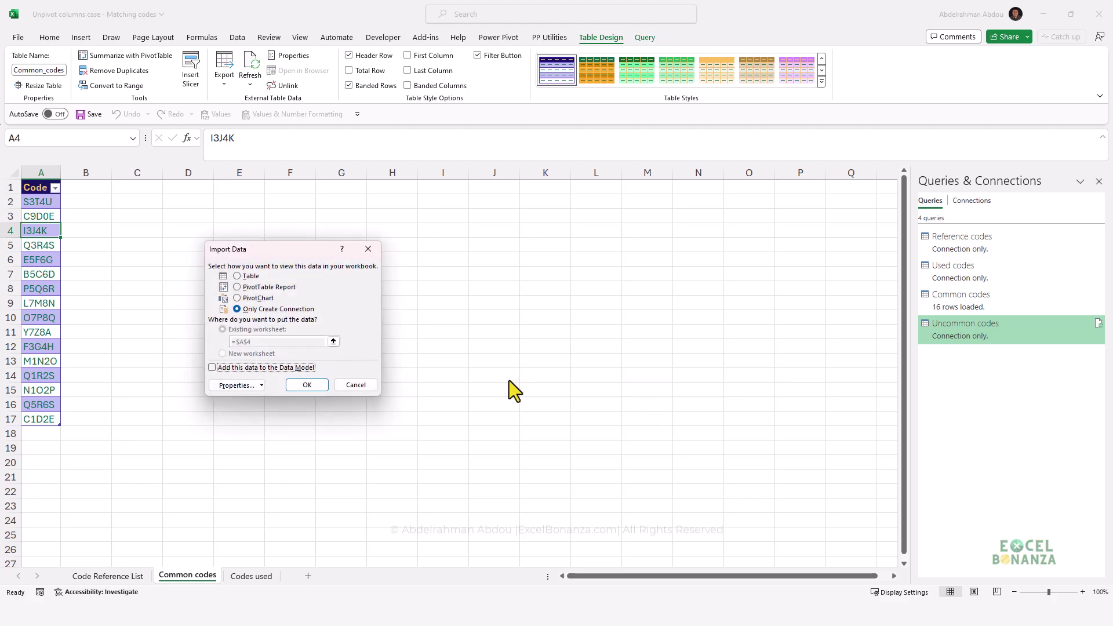
click(241, 275)
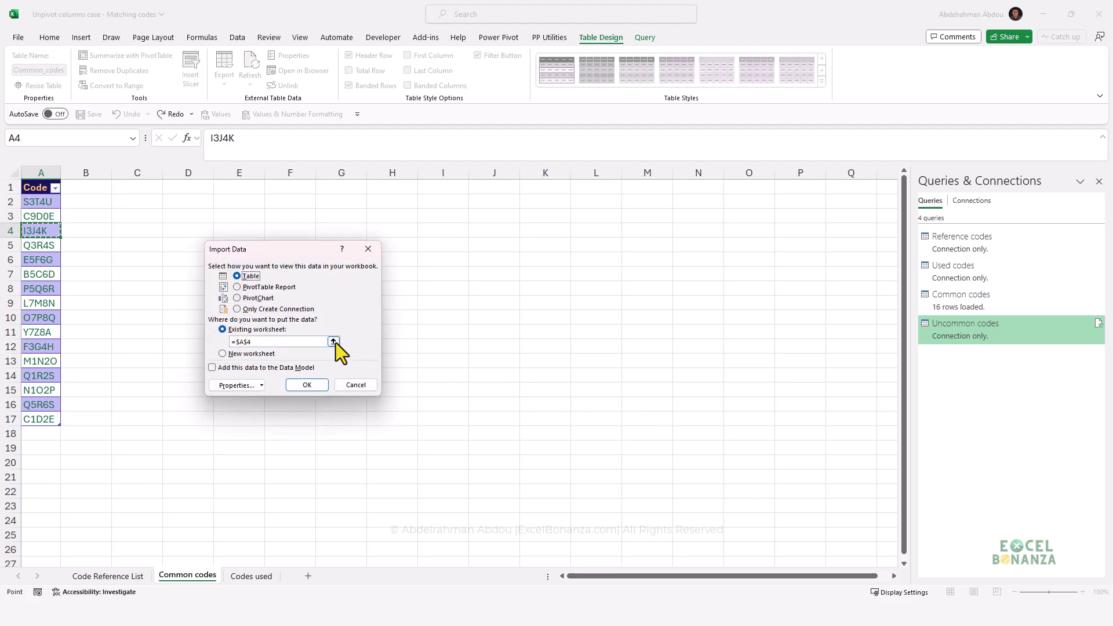
click(222, 330)
click(333, 341)
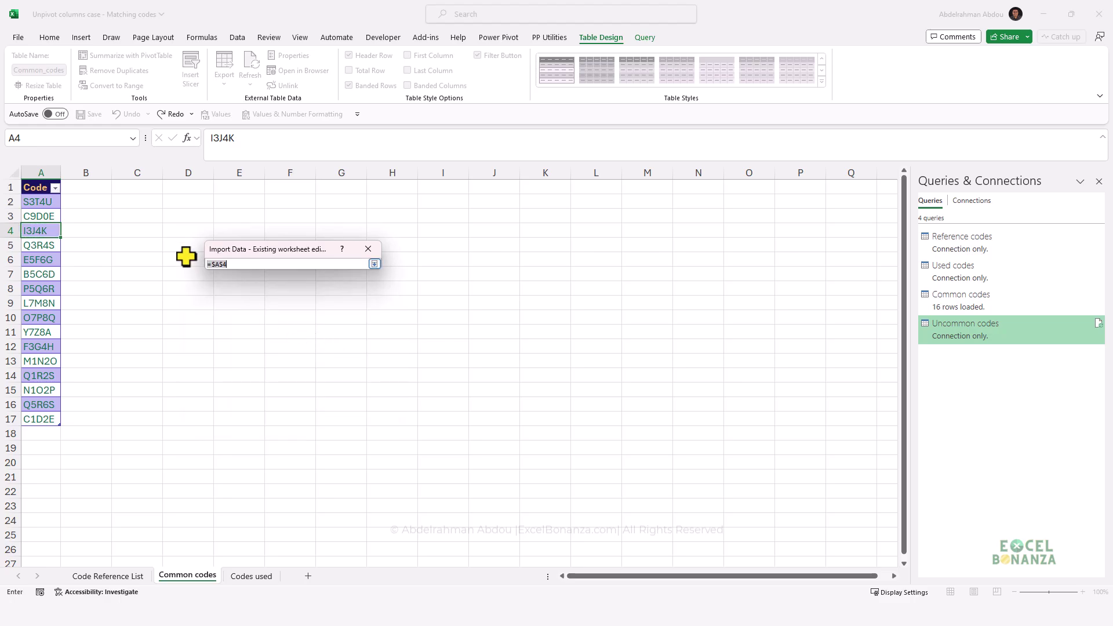
click(173, 190)
click(374, 265)
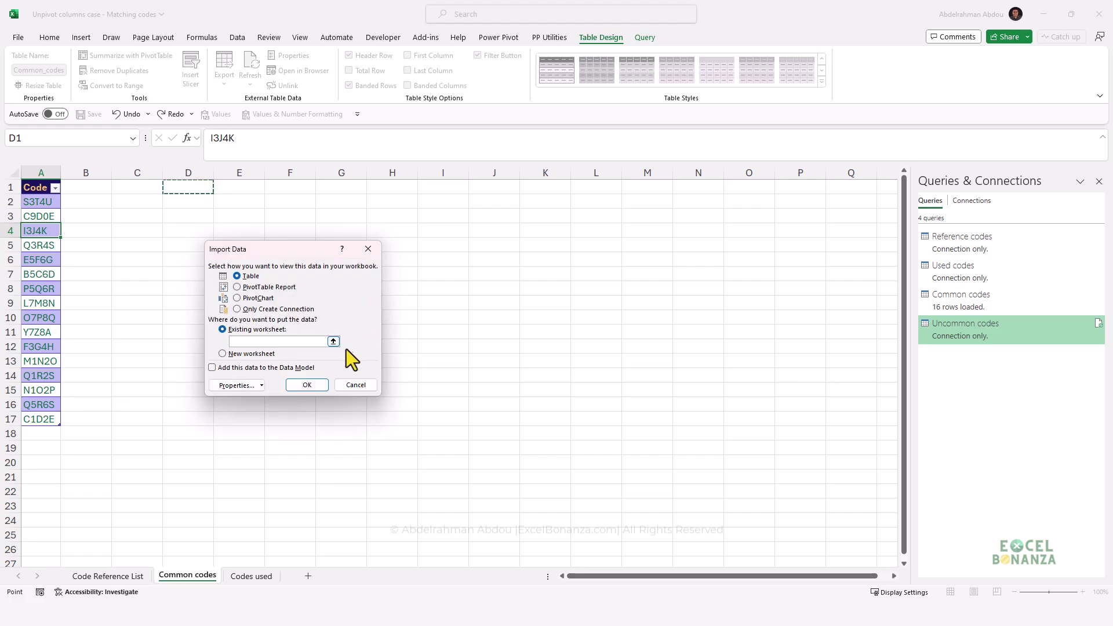
click(305, 385)
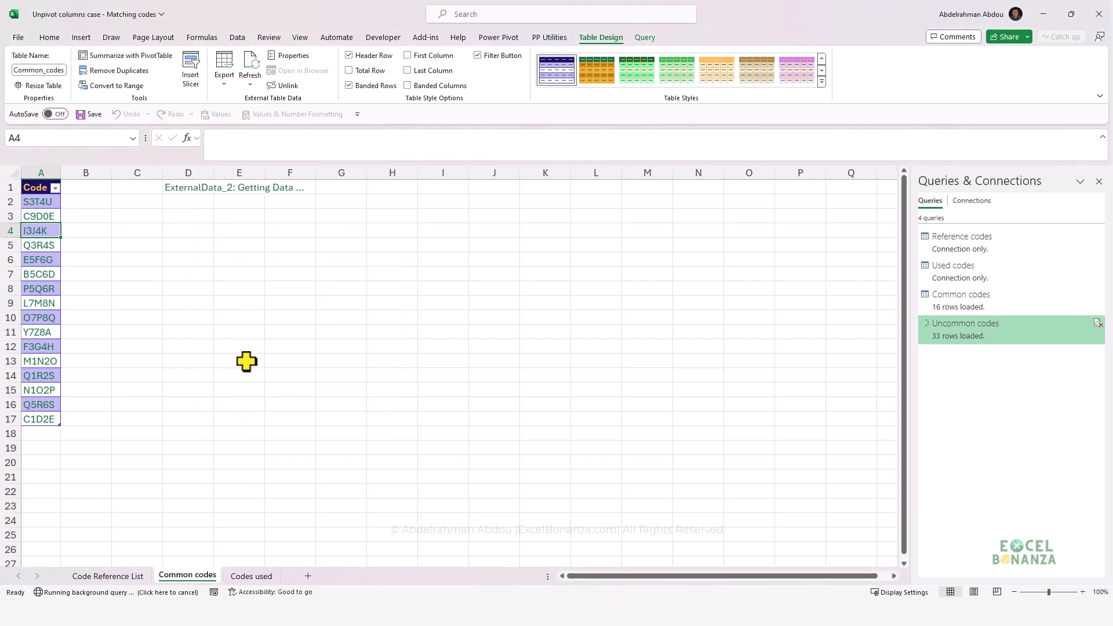
click(232, 199)
scroll(216, 293, down, 2)
scroll(220, 261, up, 2)
text(=VLOOKUP()
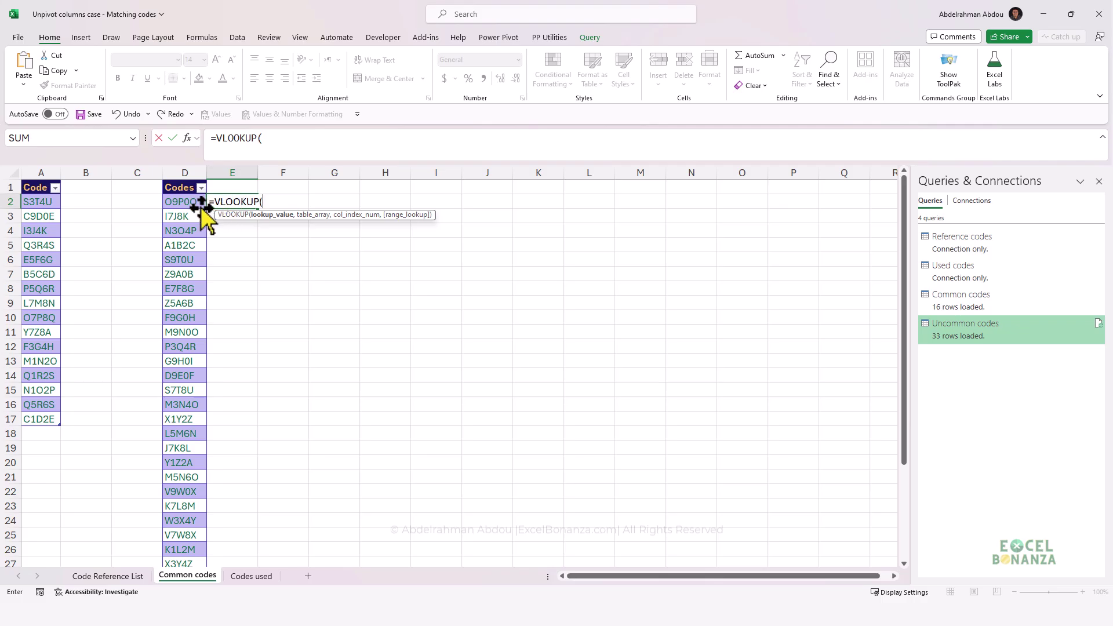
click(177, 203)
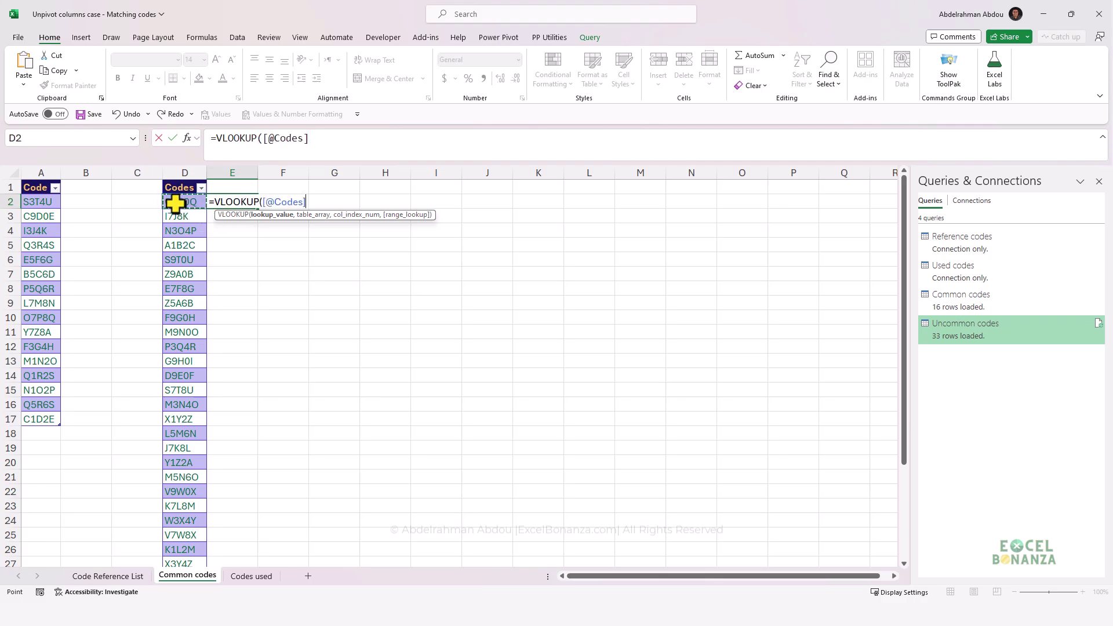
text(,)
click(41, 201)
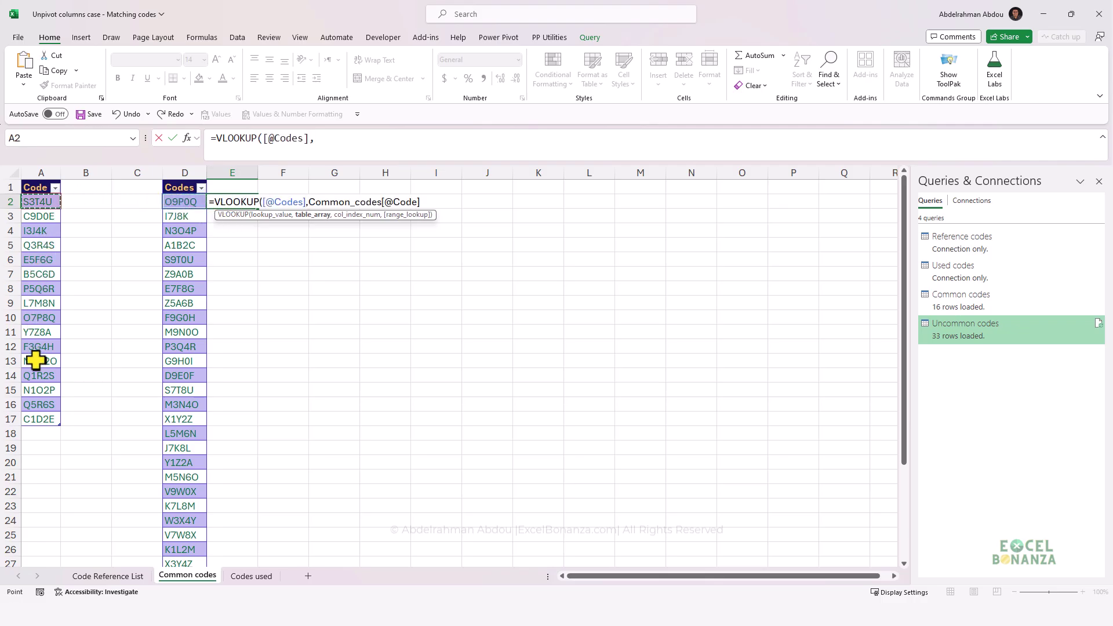
drag(41, 421, 40, 422)
text(,1,)
key(Down)
key(Tab)
text())
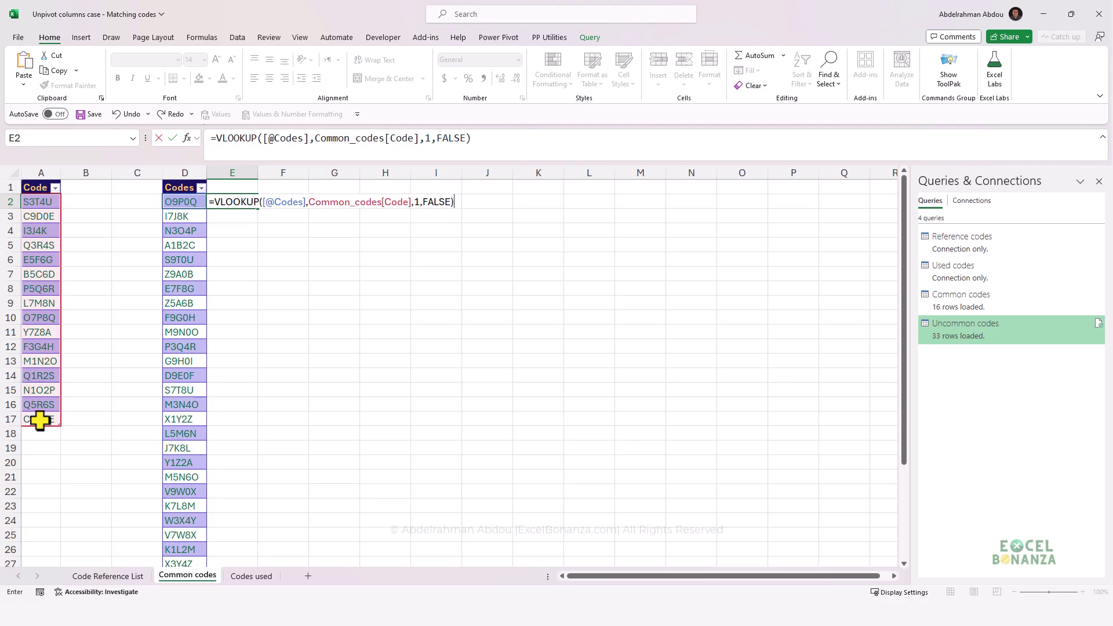
key(Return)
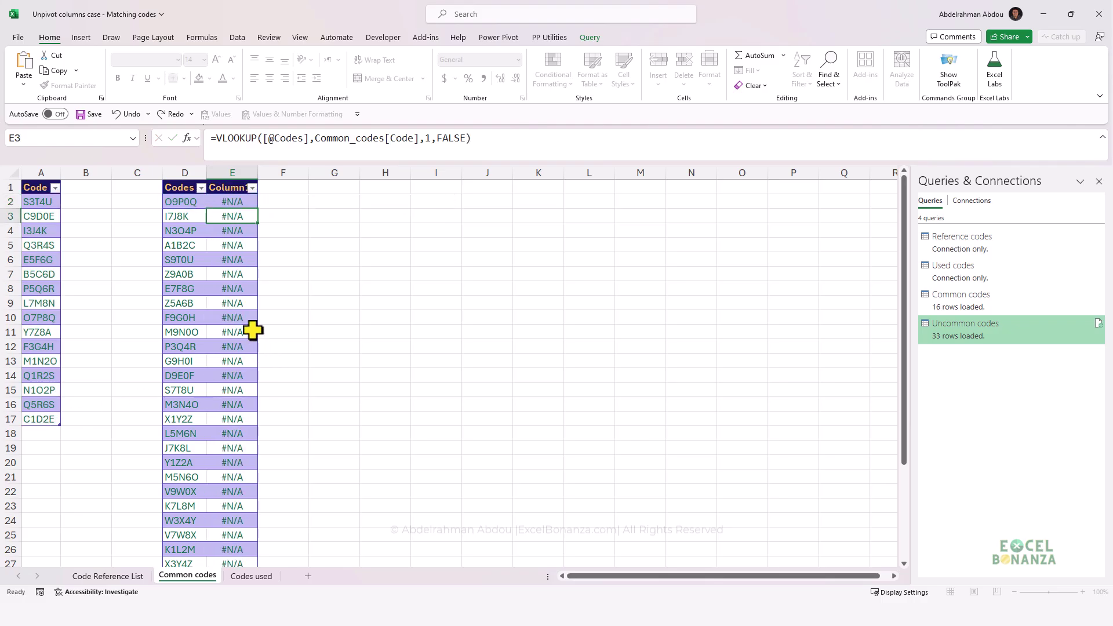
click(234, 303)
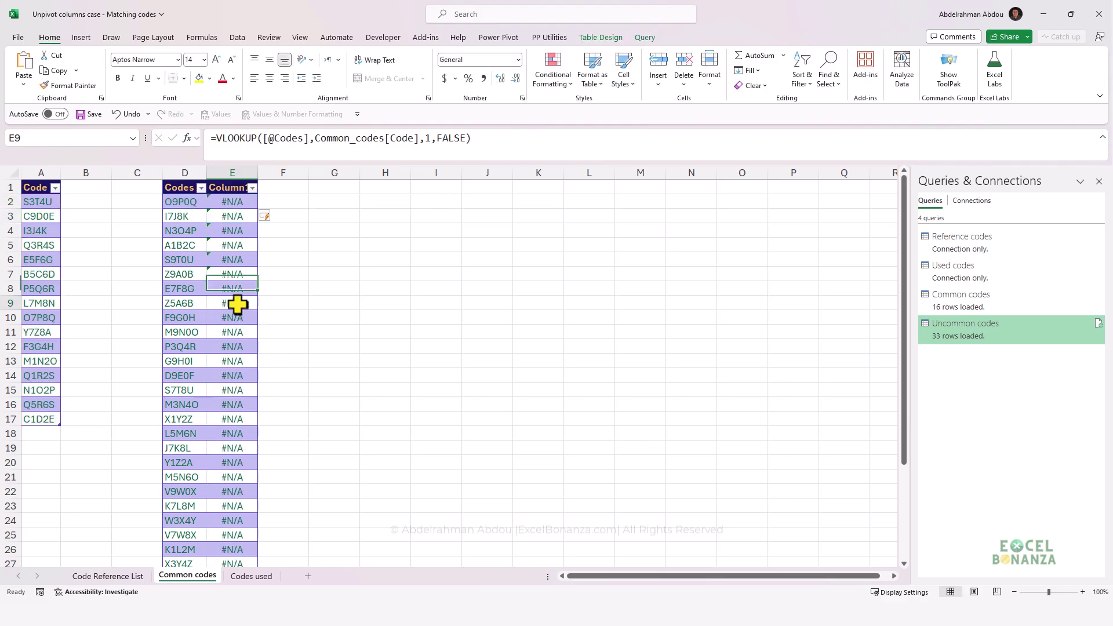
scroll(234, 303, down, 10)
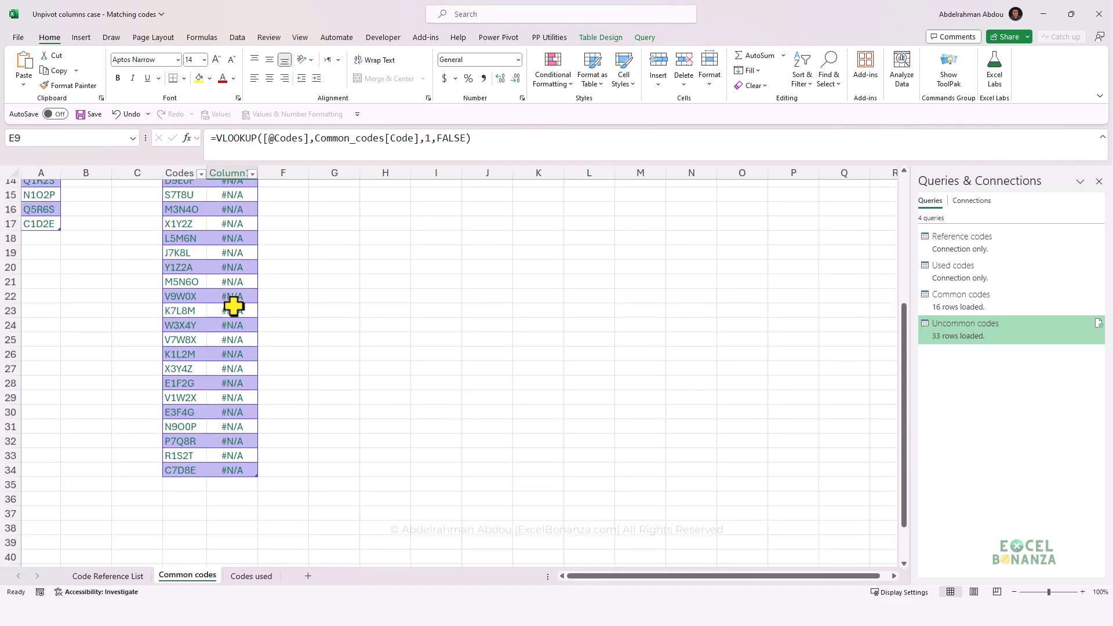
scroll(241, 319, up, 4)
scroll(241, 319, up, 6)
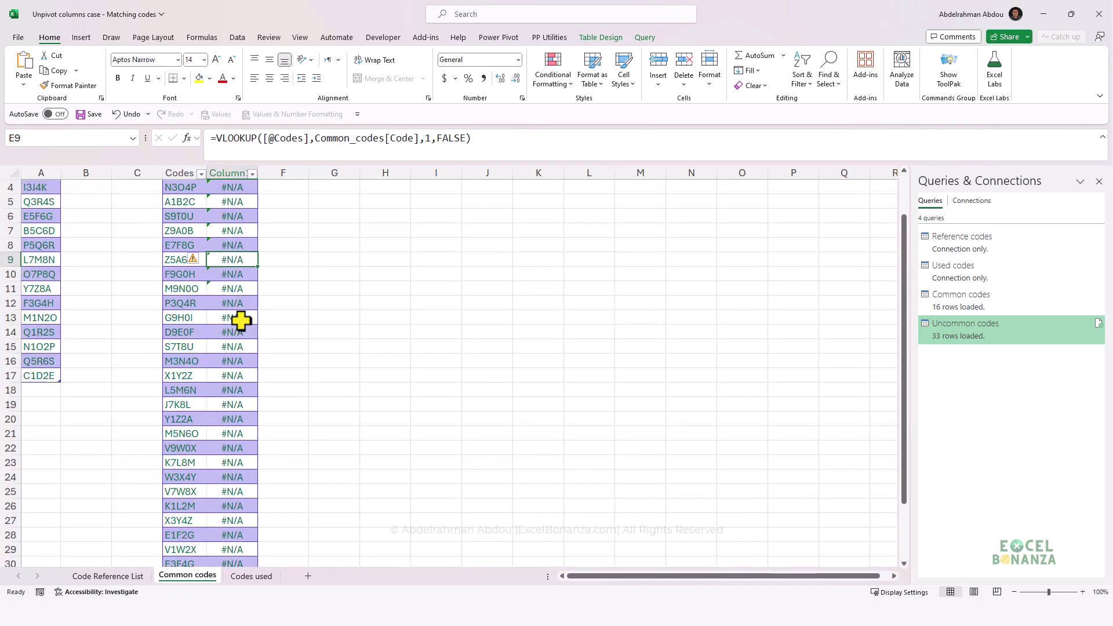